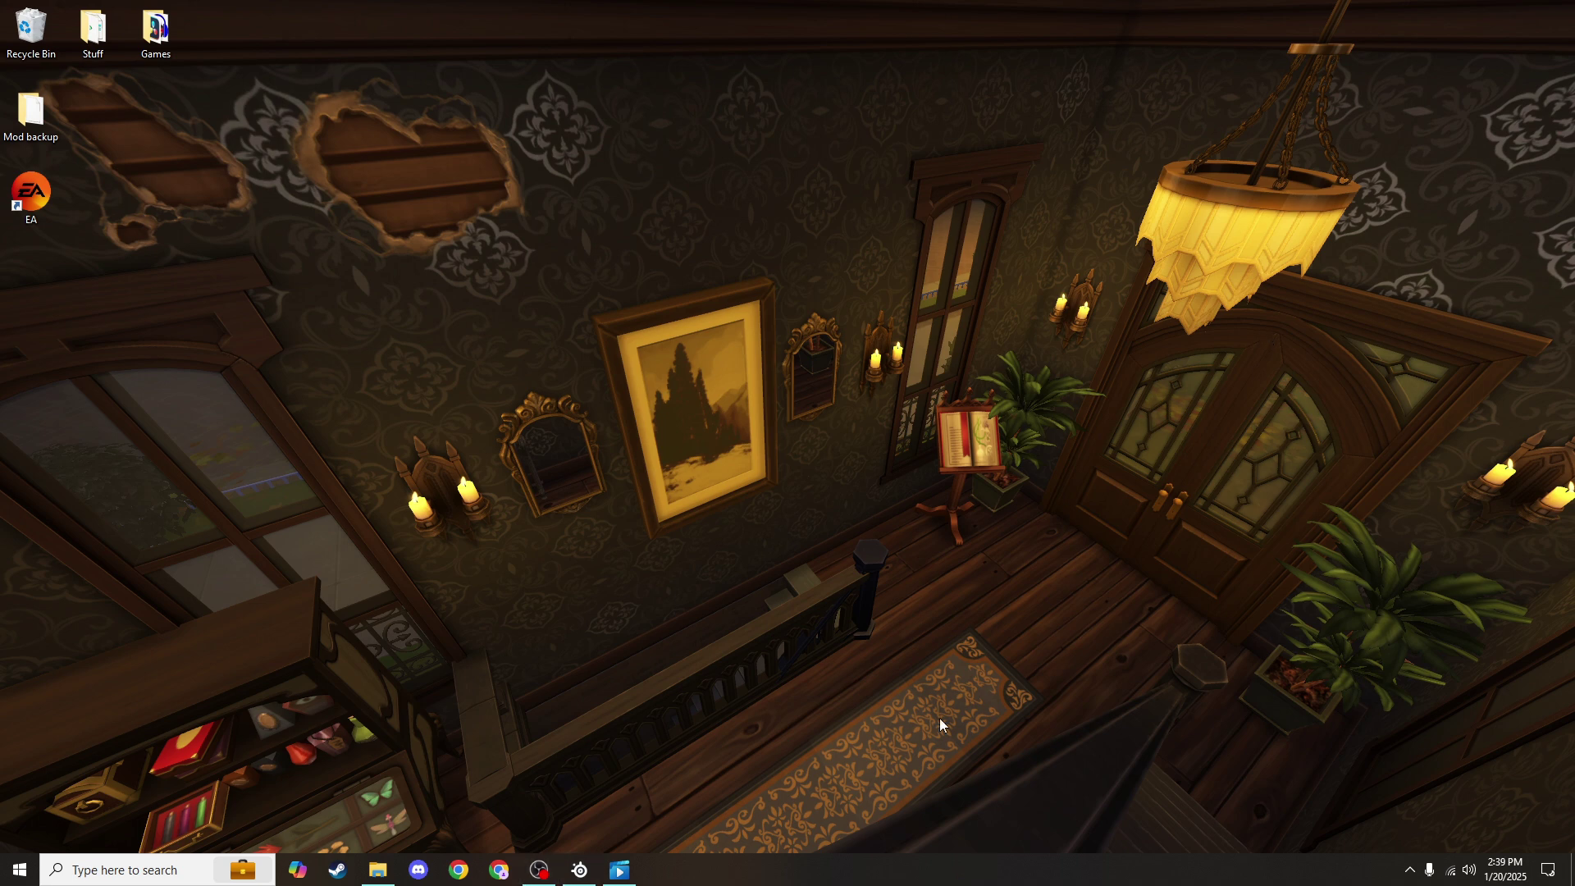
Search the web in Chrome for 'xml injector'.
click(500, 871)
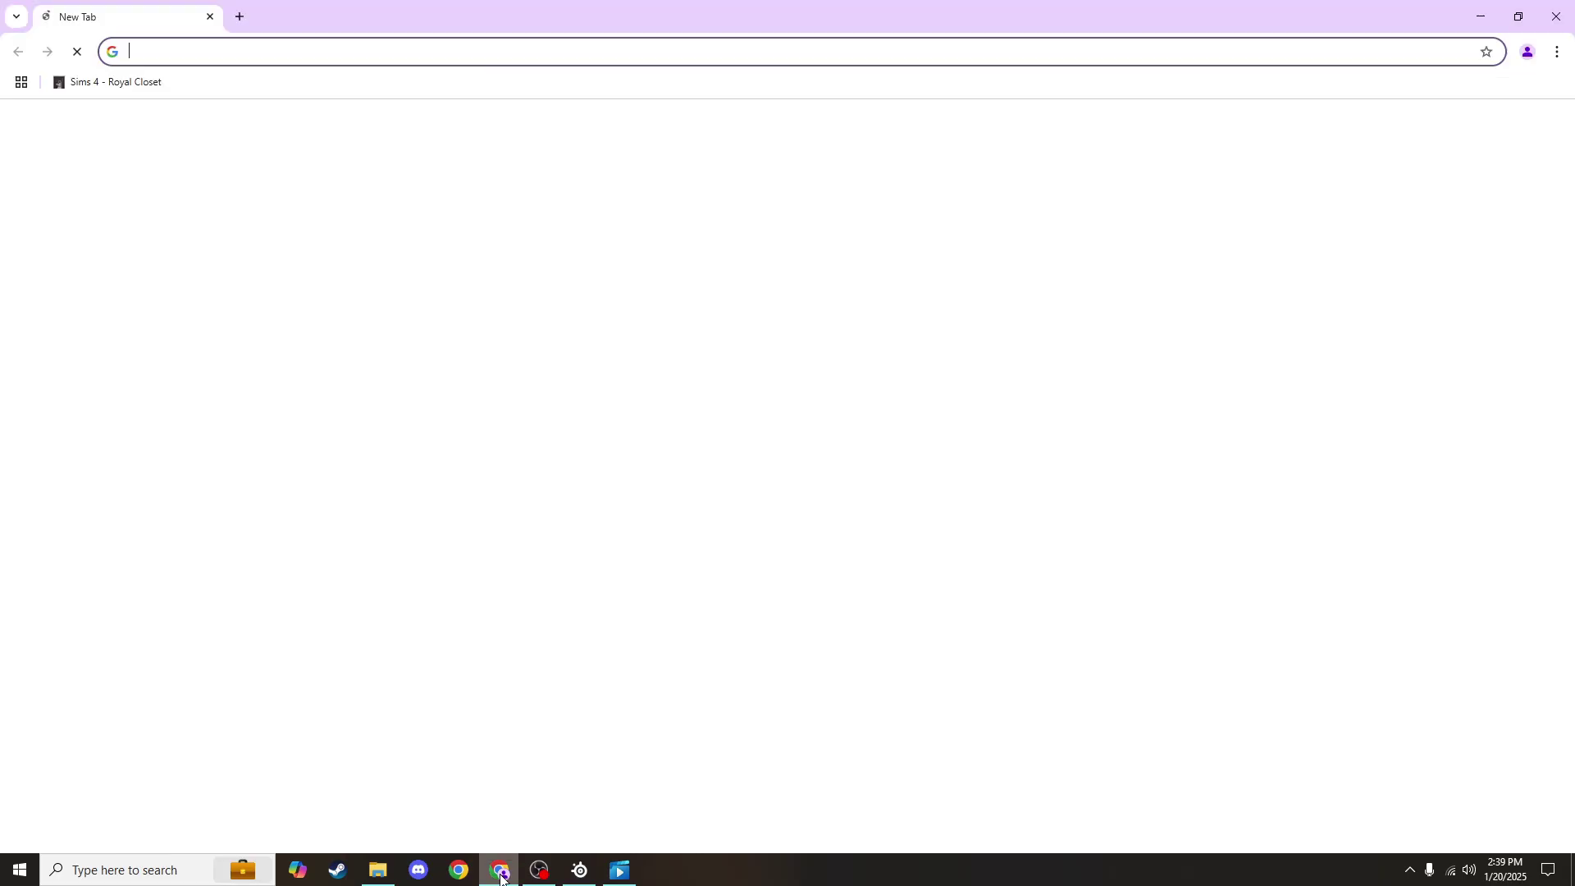
click(153, 50)
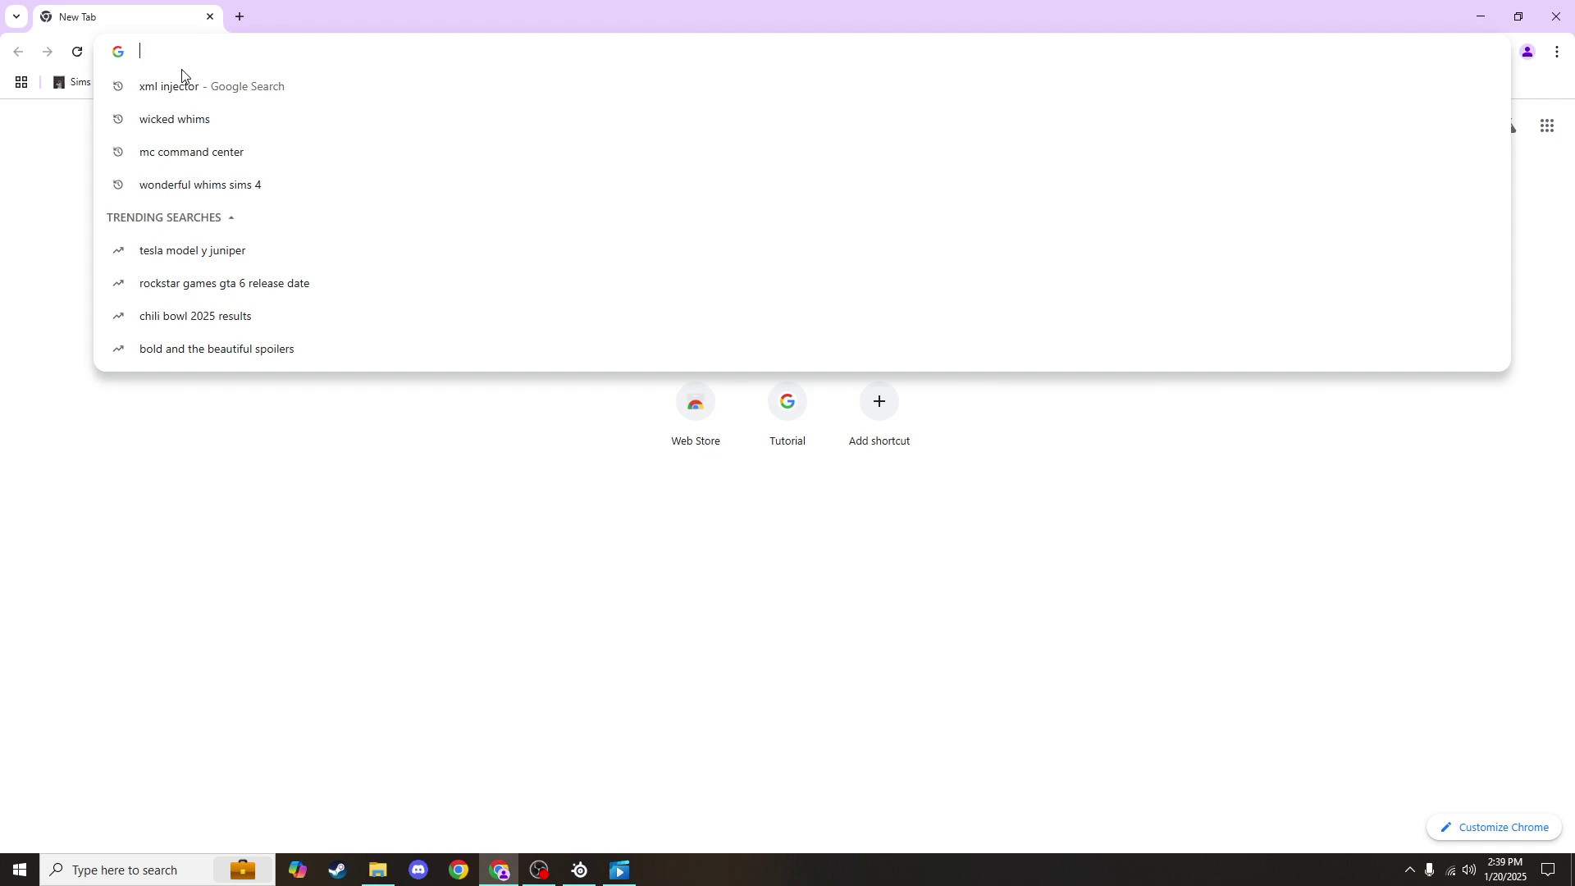
text(x)
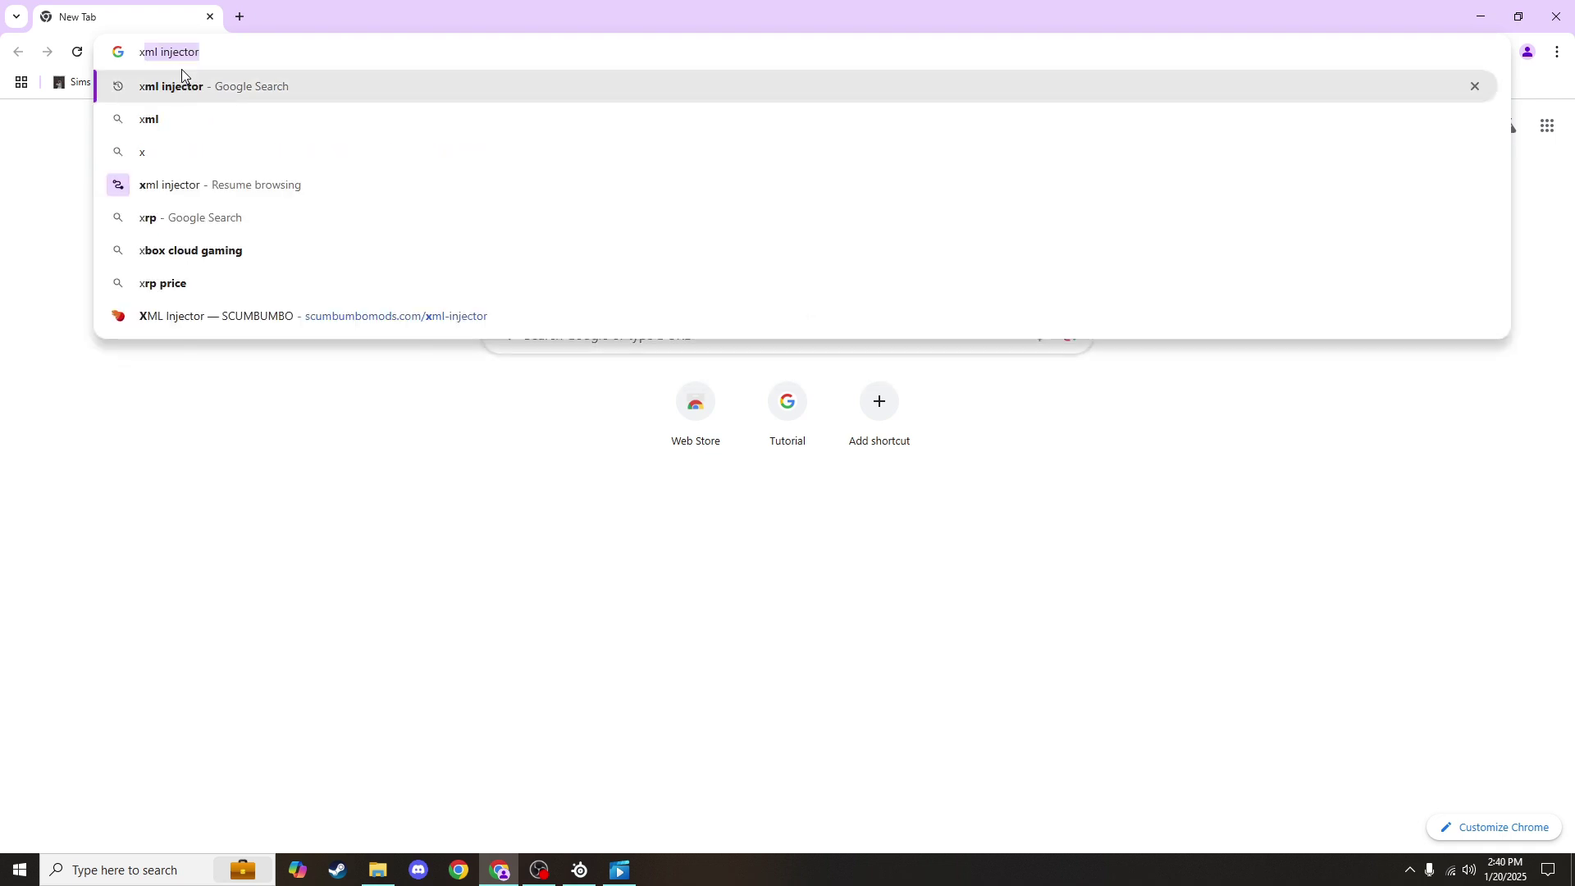
text(ml)
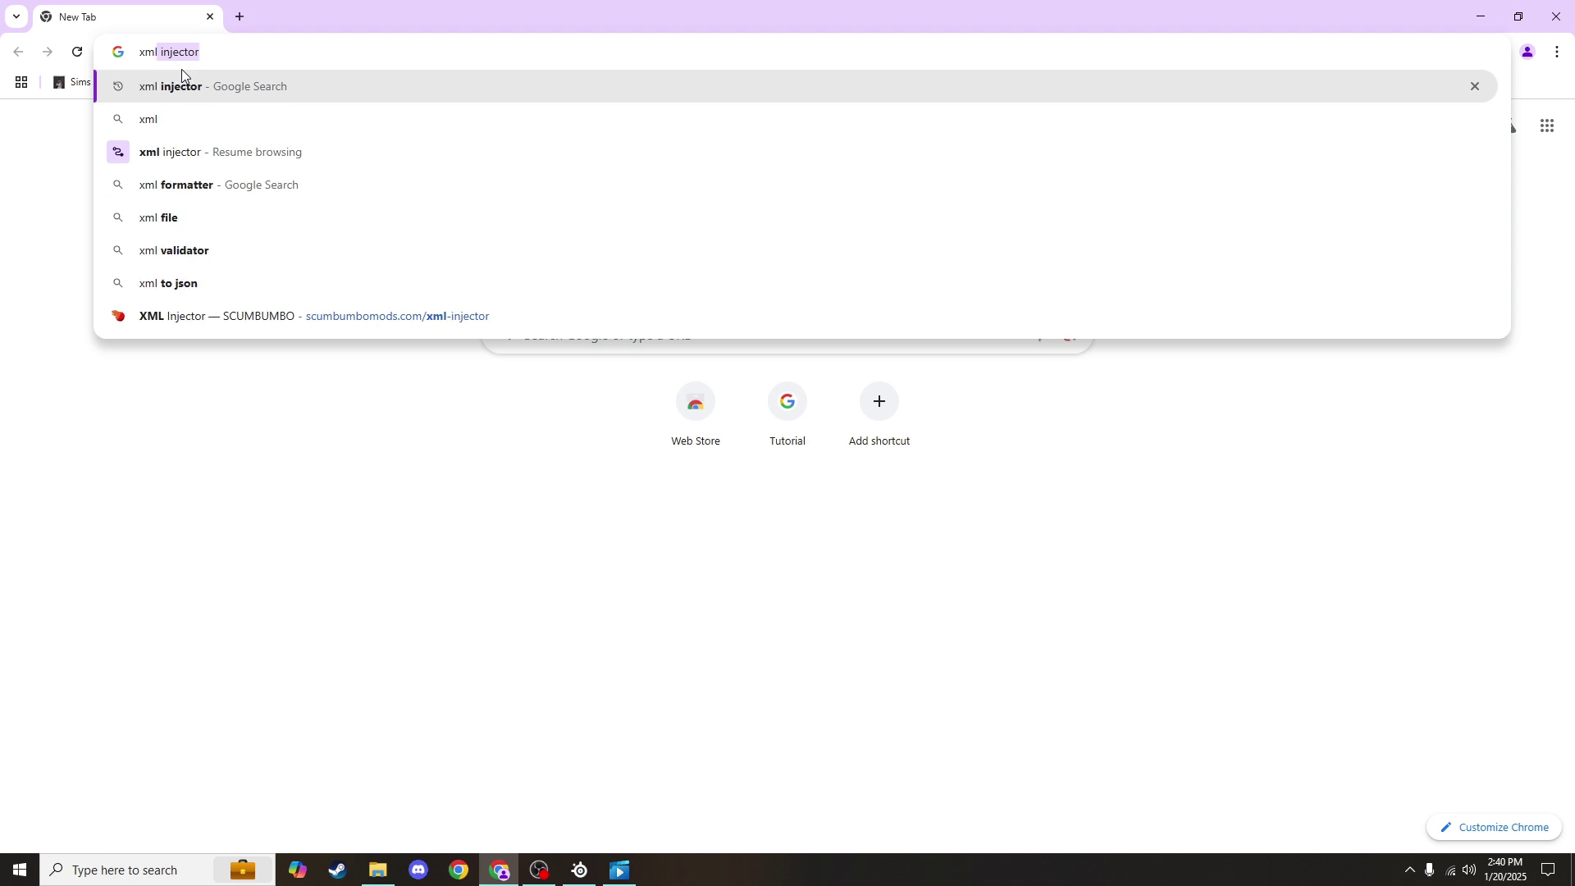
text( injec)
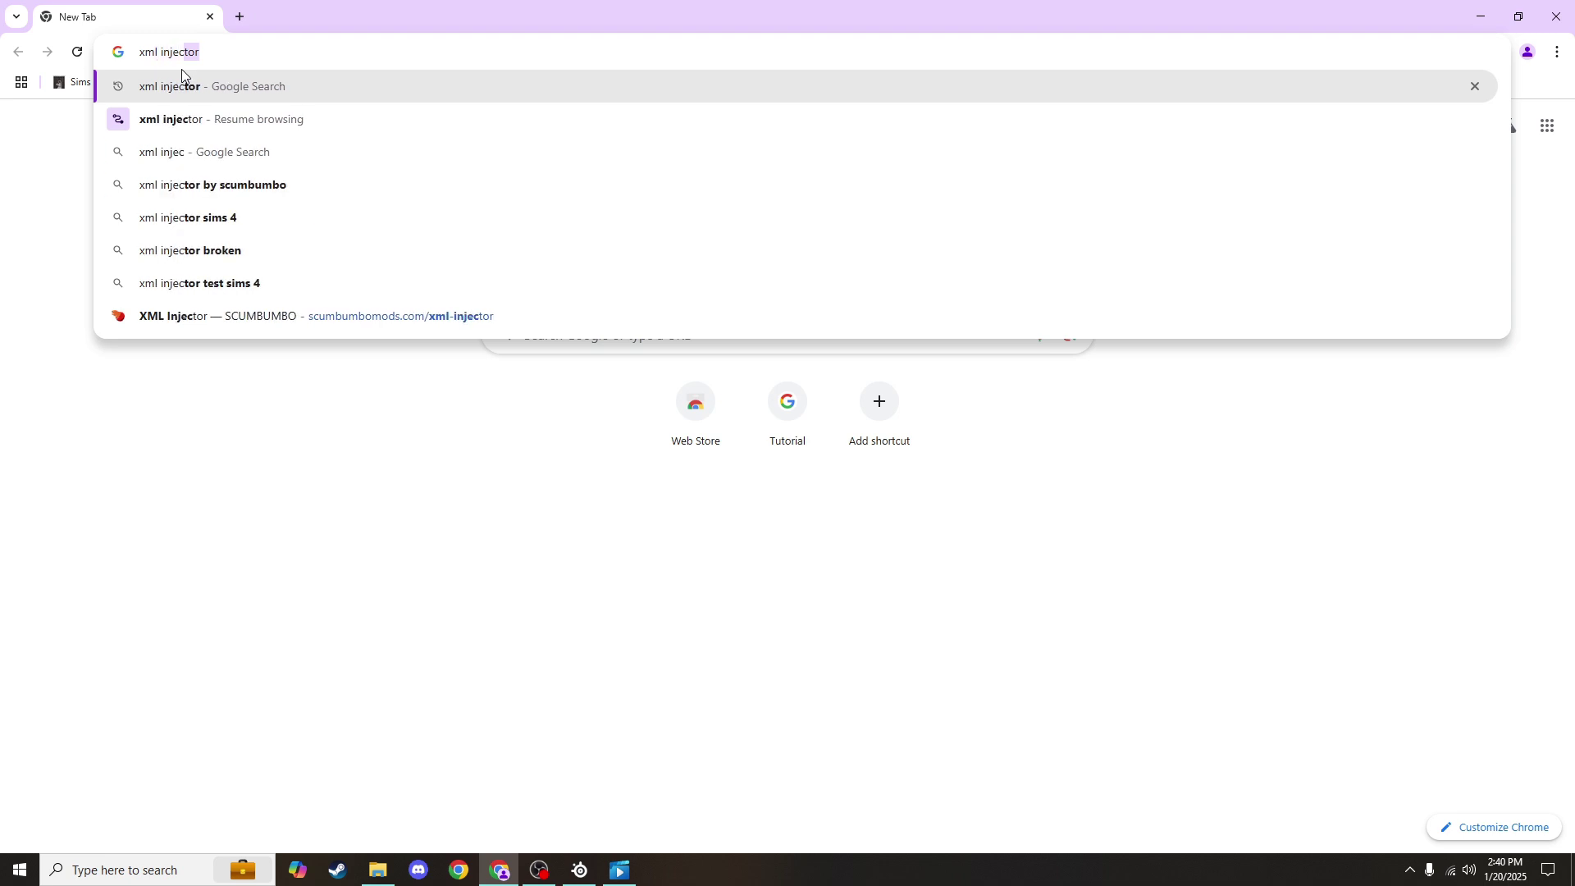
text(tor)
key(Return)
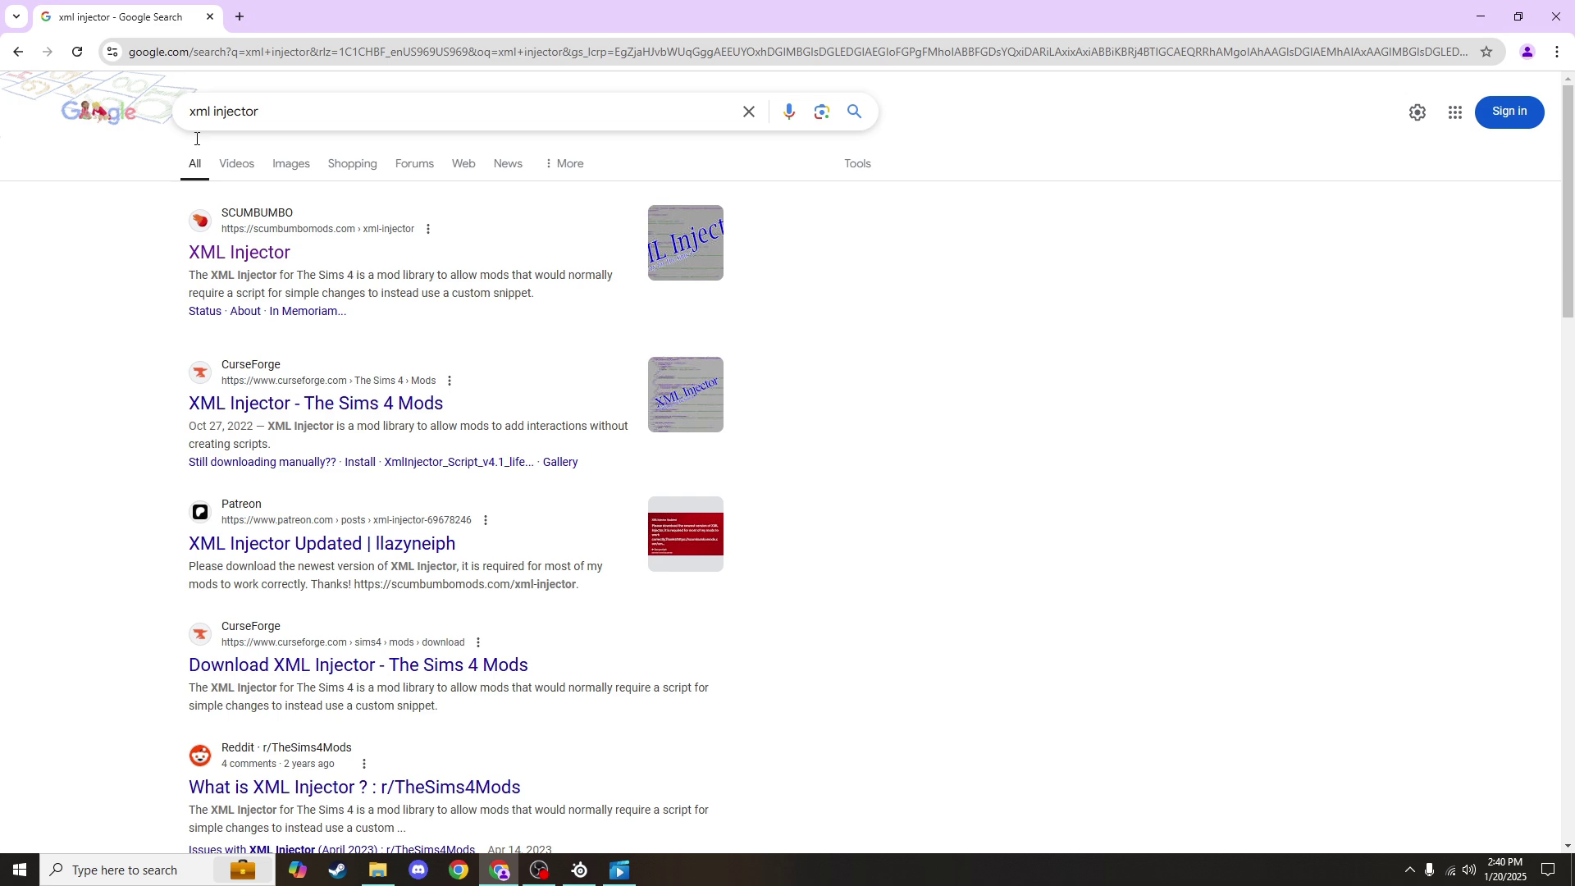
Download the XML Injector zip from the official SCUMBUMBO page and view it in File Explorer.
click(201, 261)
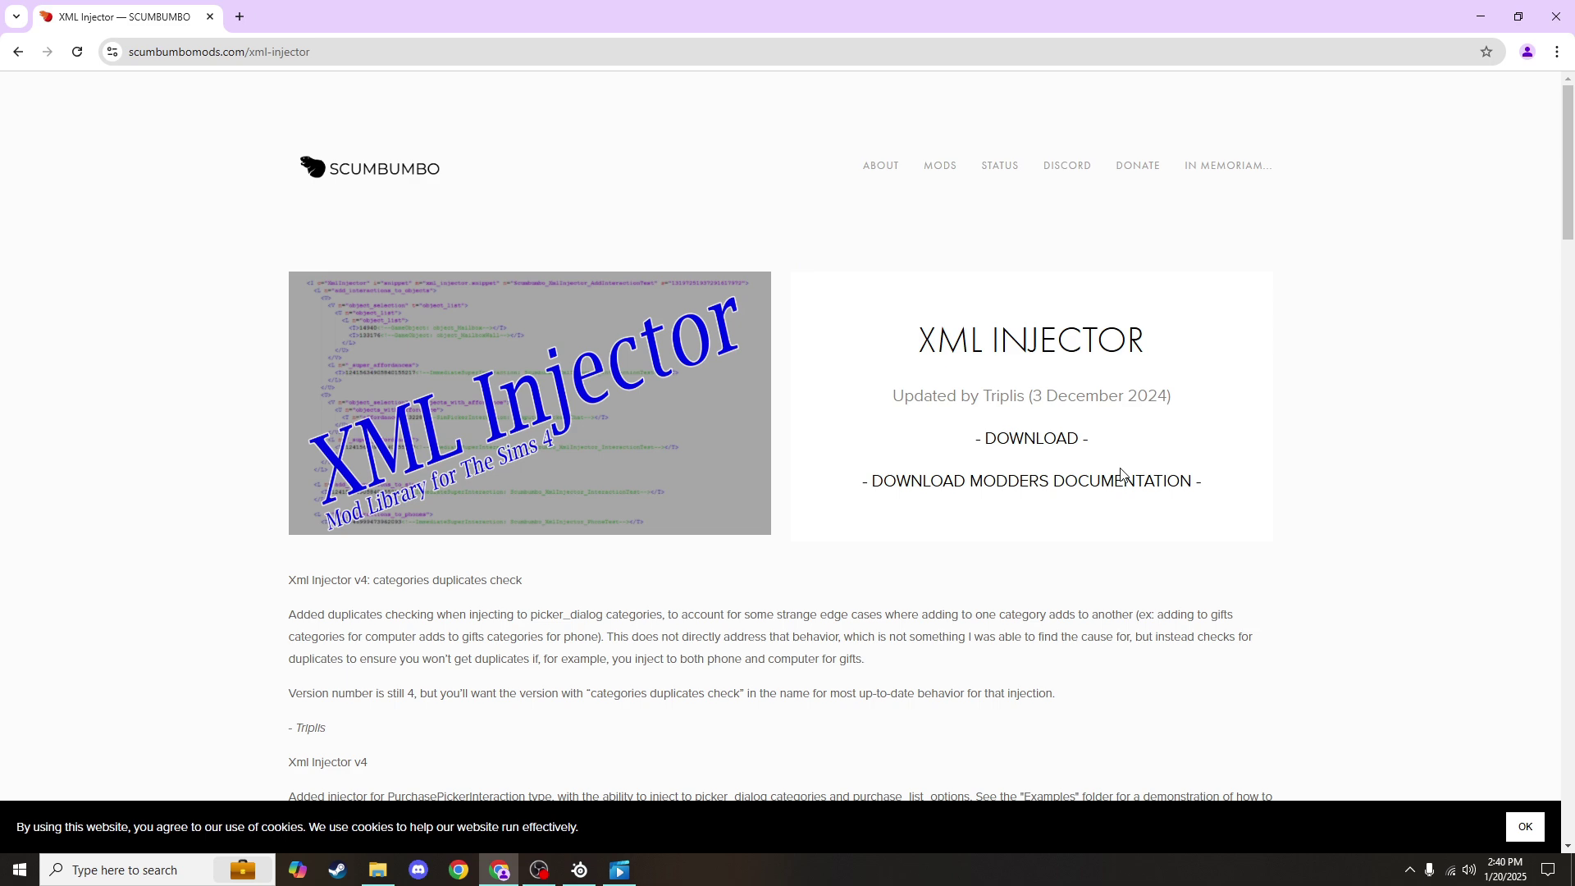
click(1047, 449)
click(380, 874)
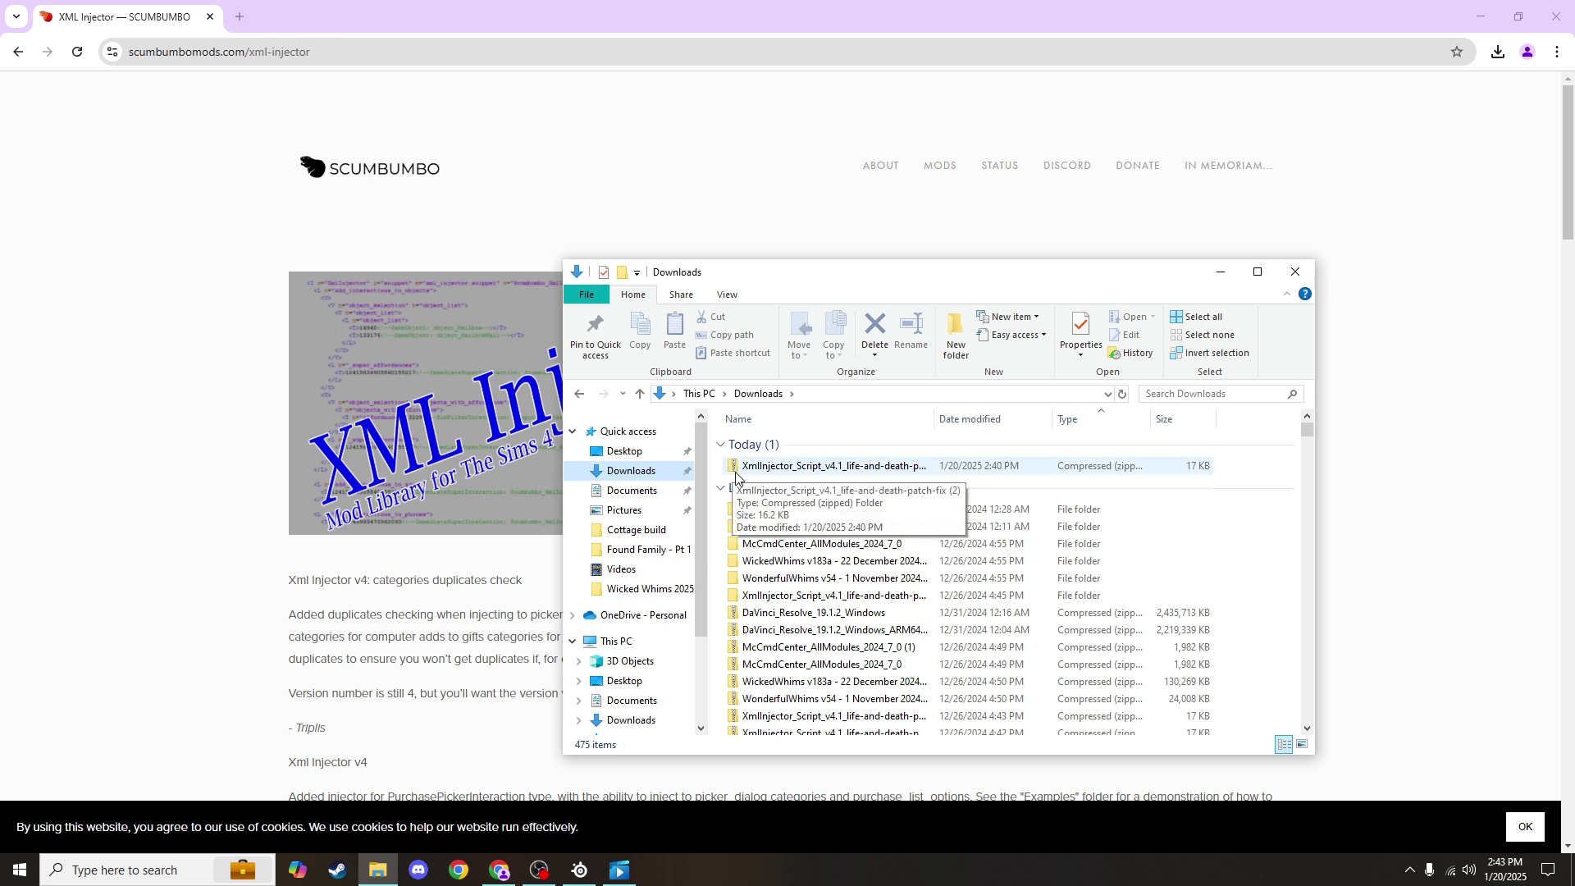
Extract the XmlInjector zip in Downloads to its default folder and select the new folder.
right_click(791, 470)
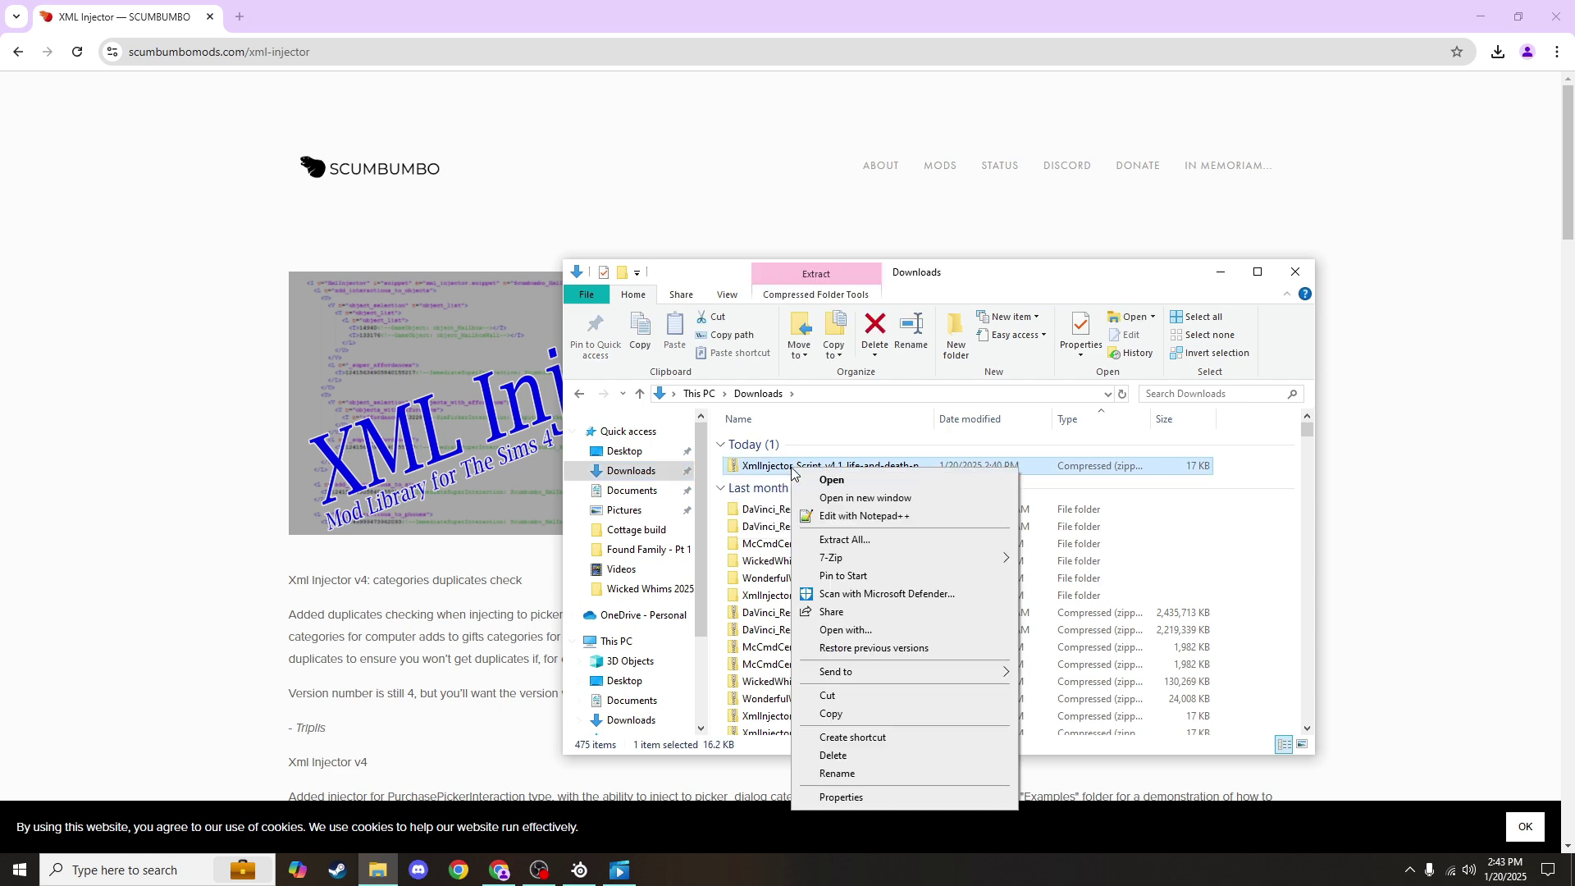
click(867, 541)
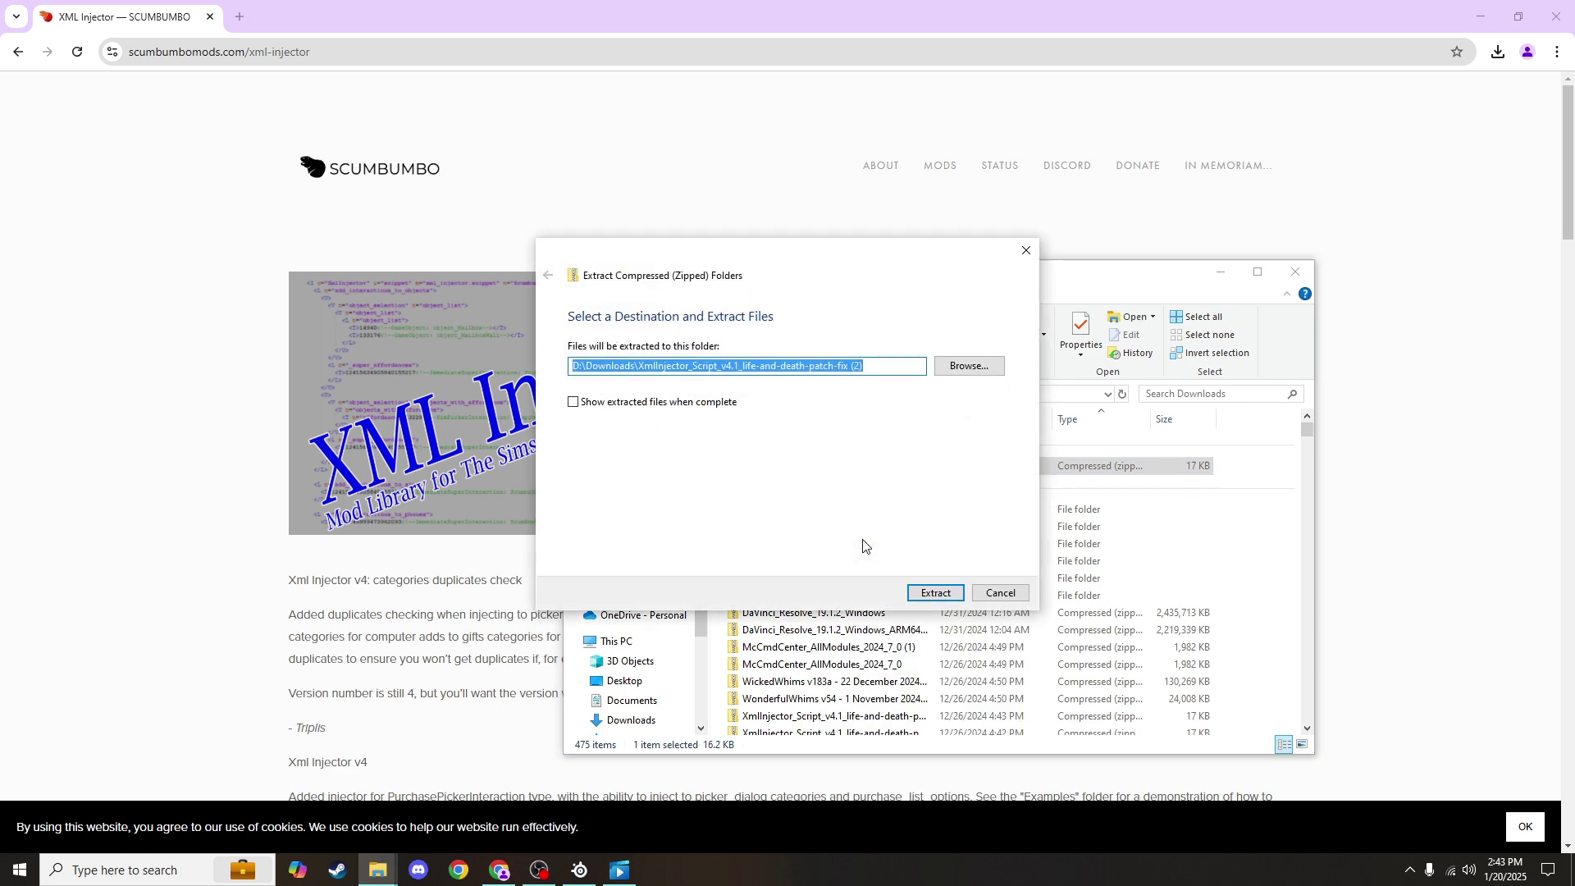
click(935, 592)
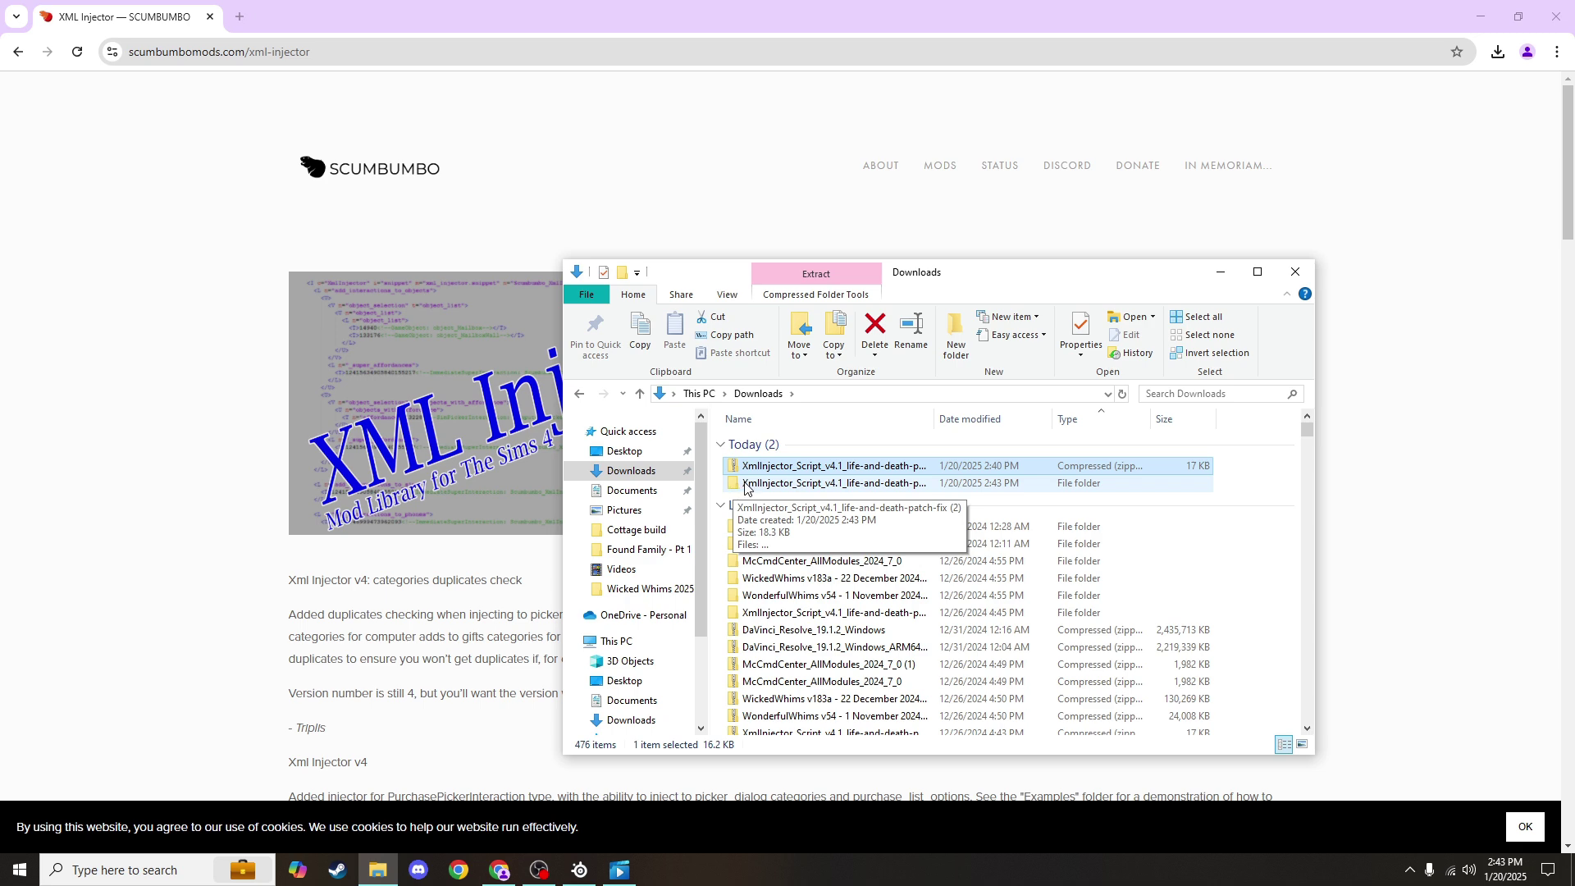
click(773, 485)
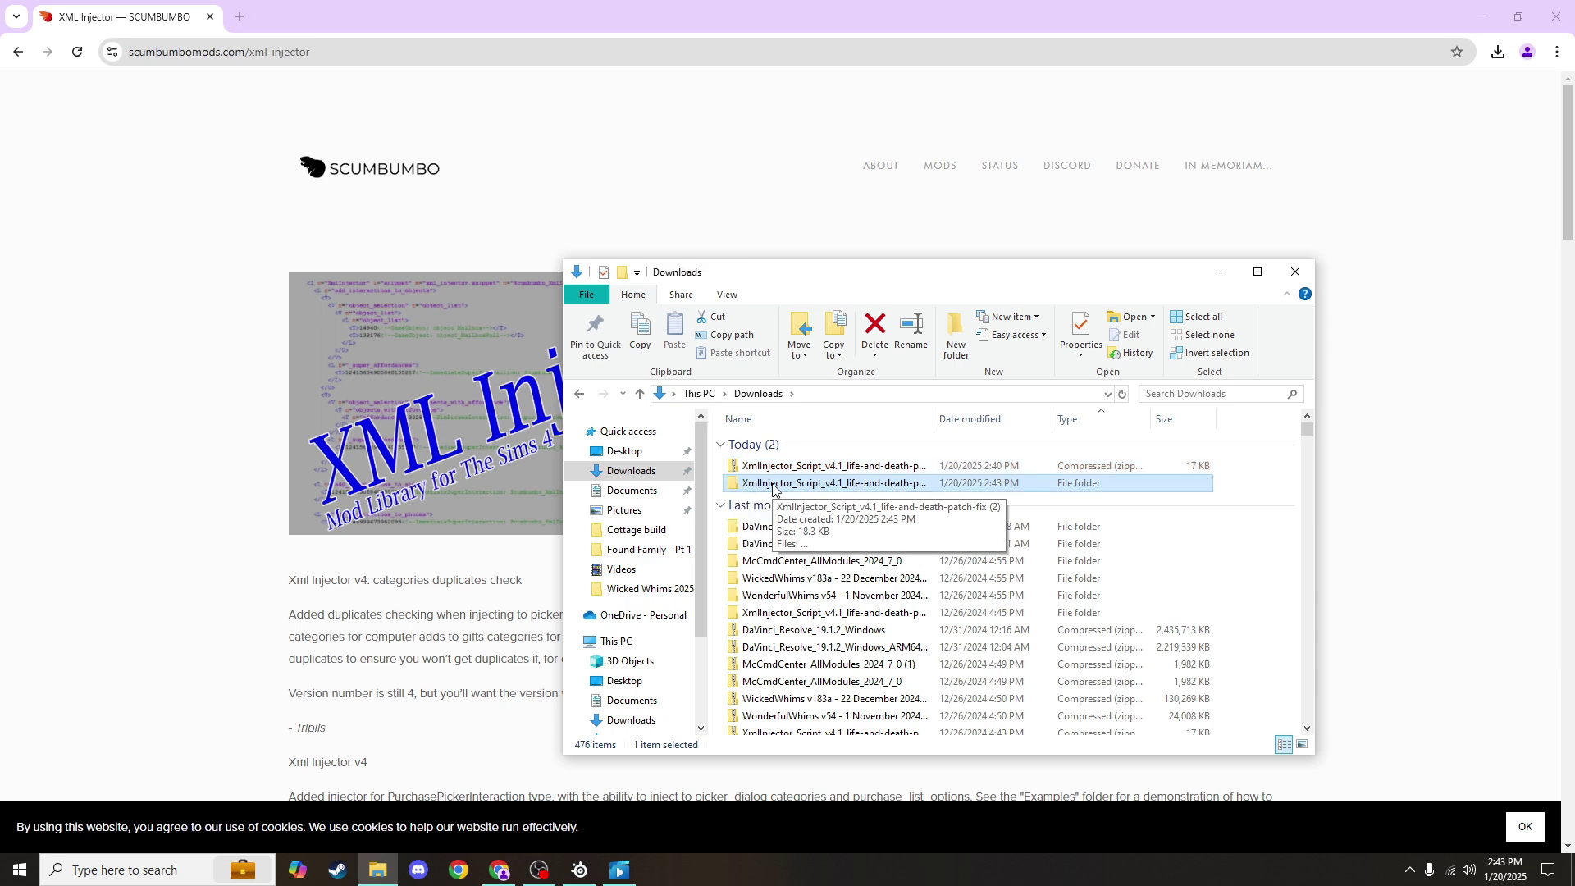
Copy the extracted XmlInjector_Script_v4.1 folder into Documents › Electronic Arts › The Sims 4 › Mods.
right_click(772, 487)
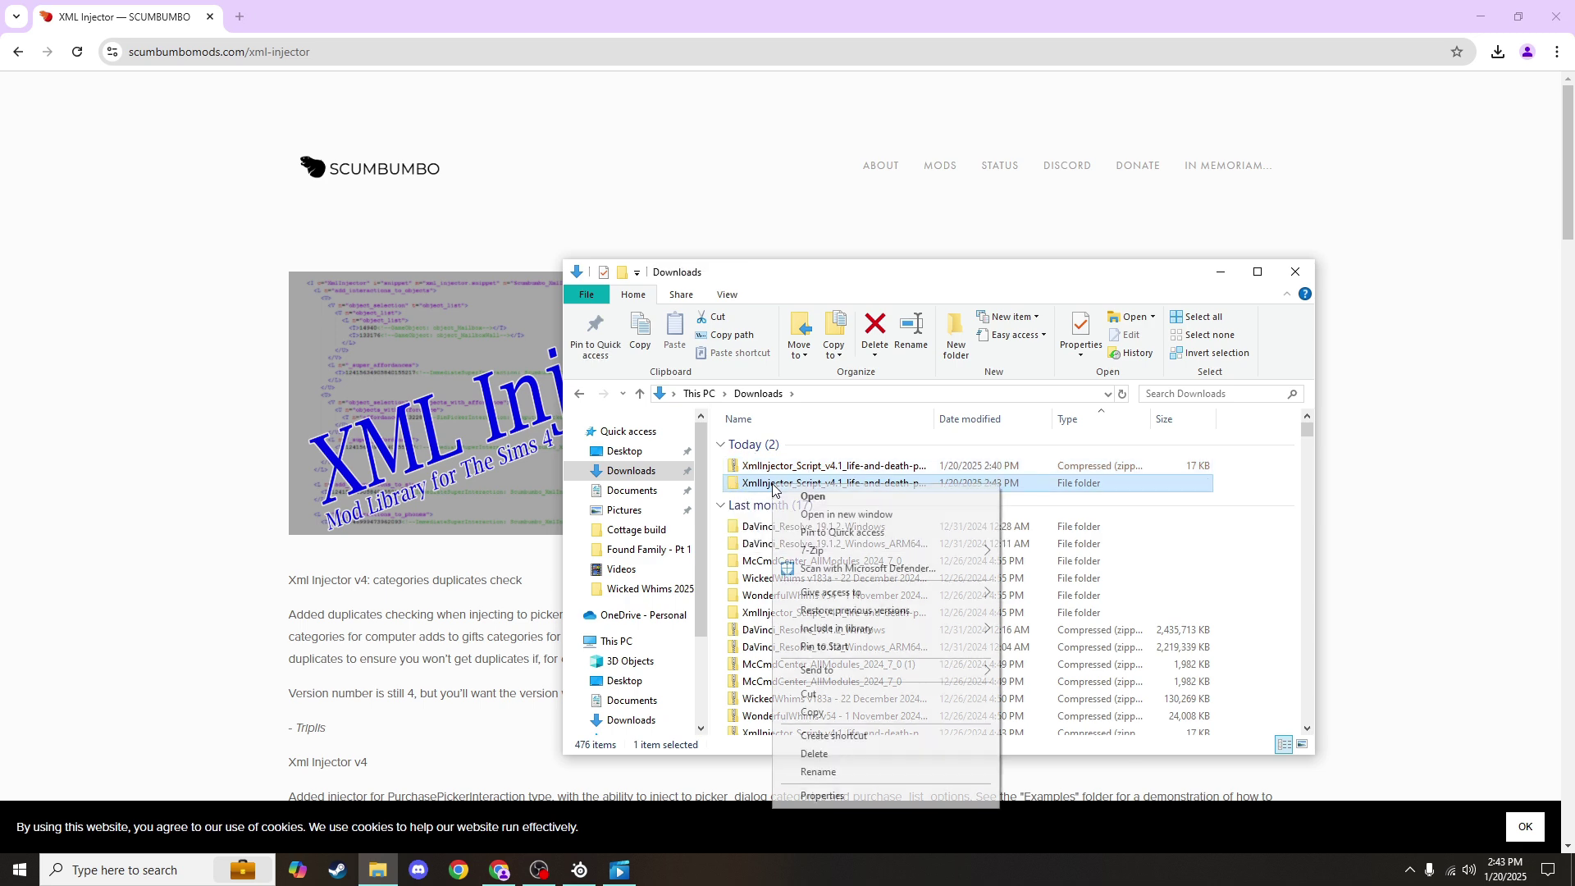
click(843, 715)
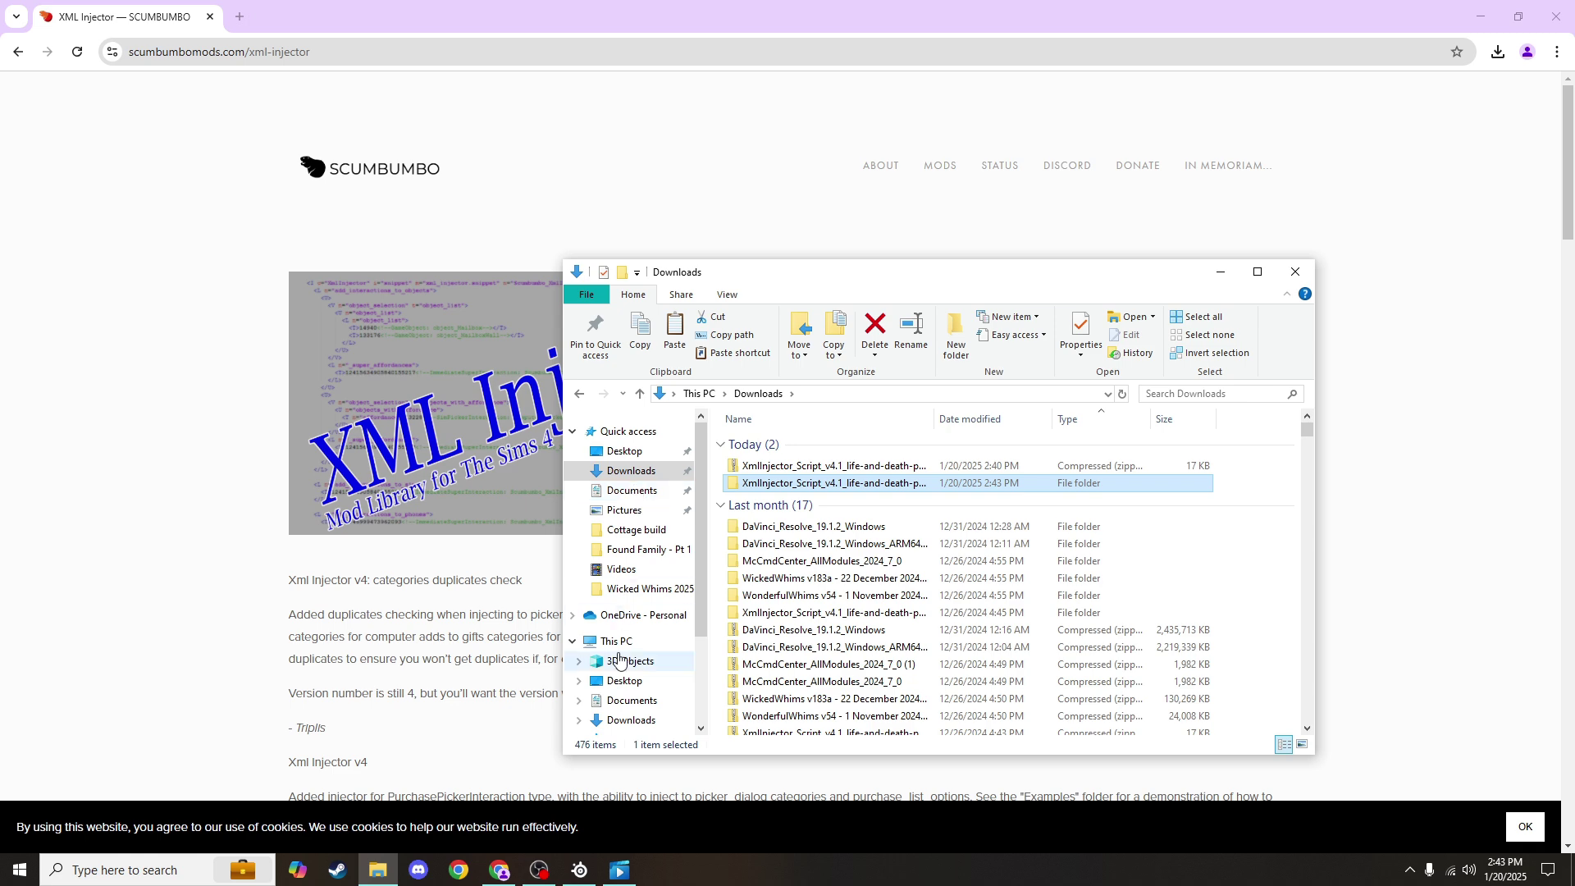
scroll(612, 652, down, 1)
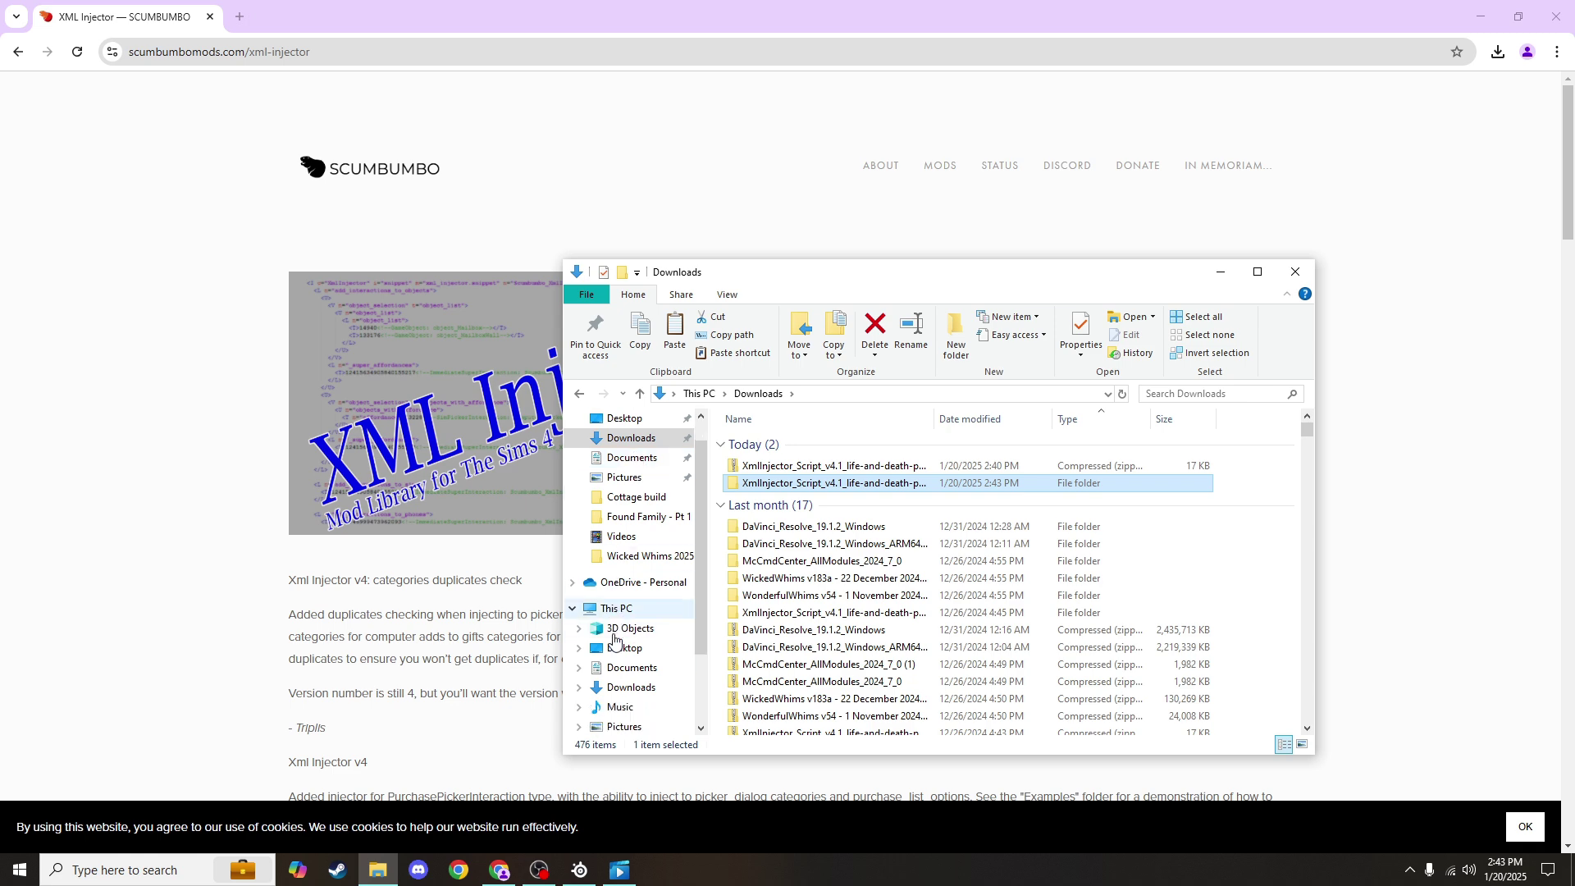
click(627, 674)
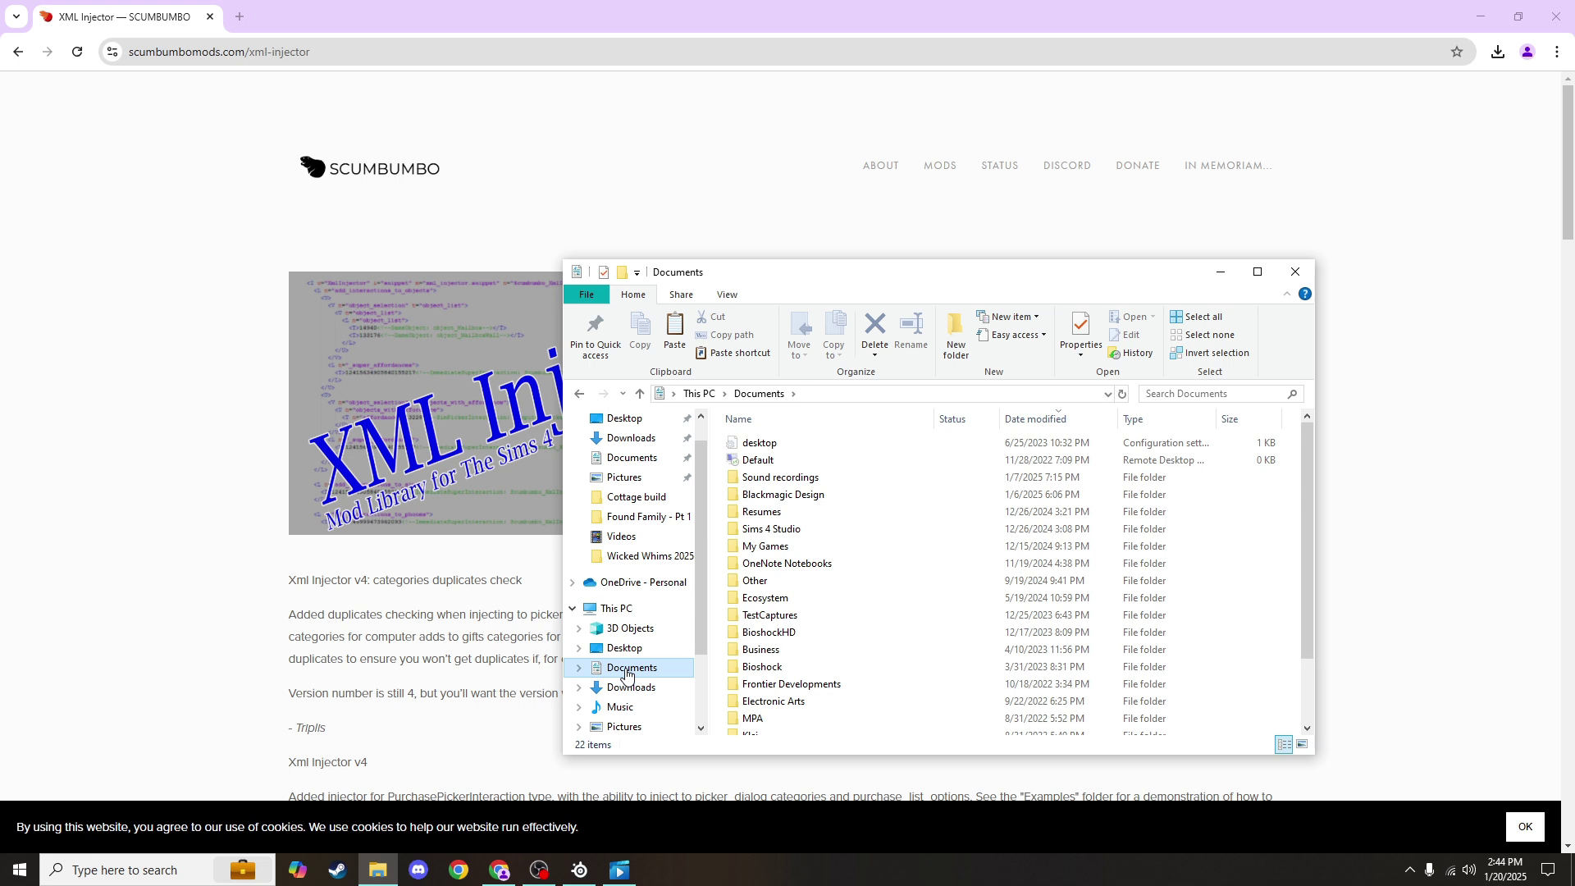
click(807, 704)
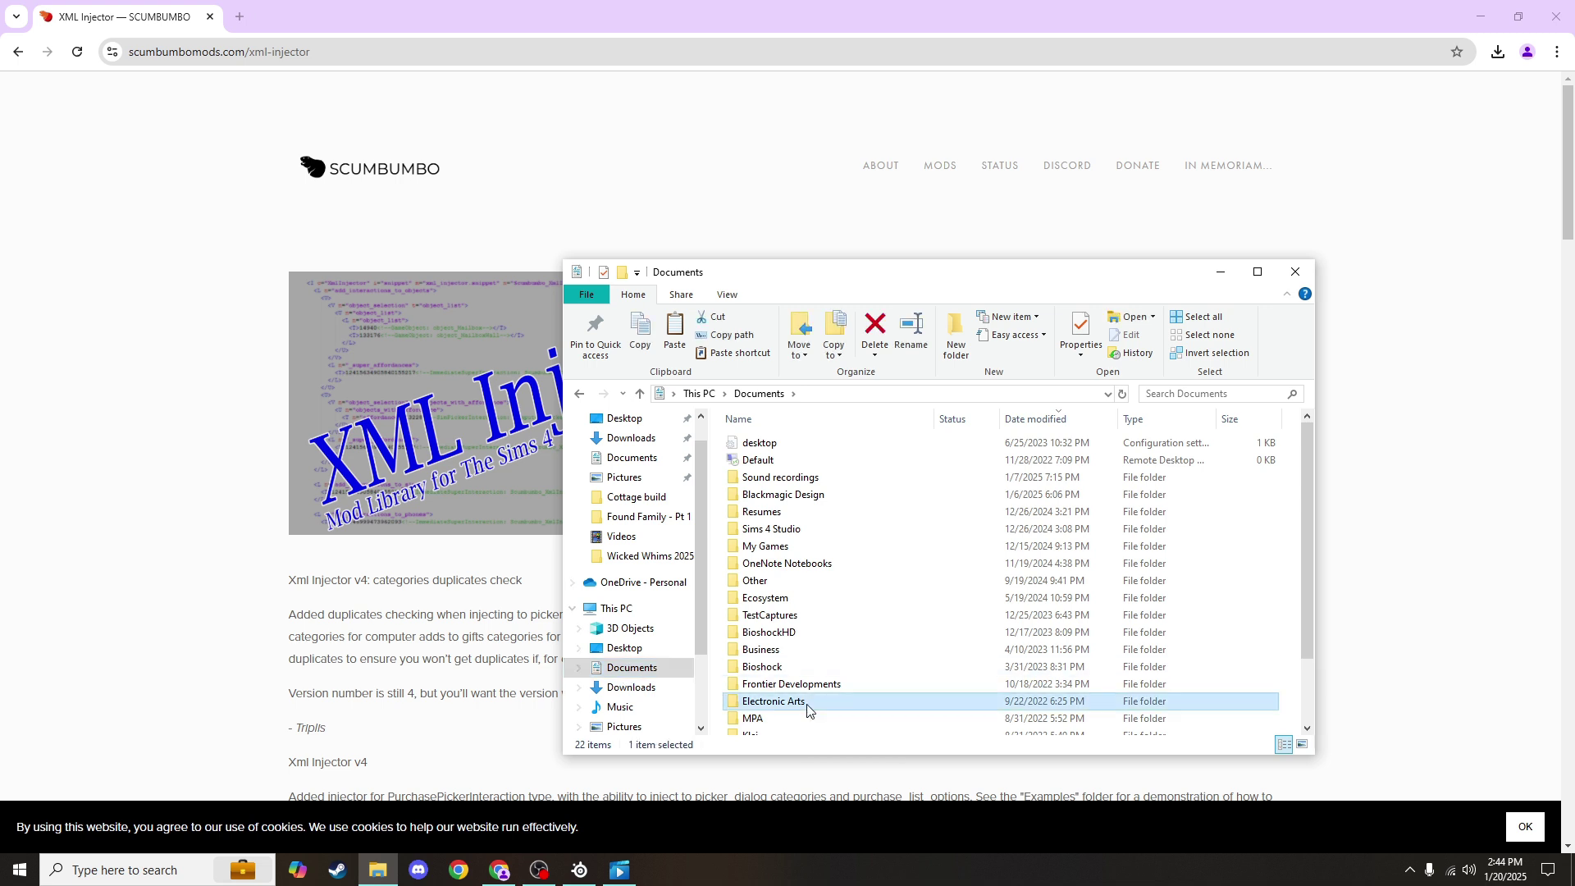
double_click(1011, 701)
double_click(776, 462)
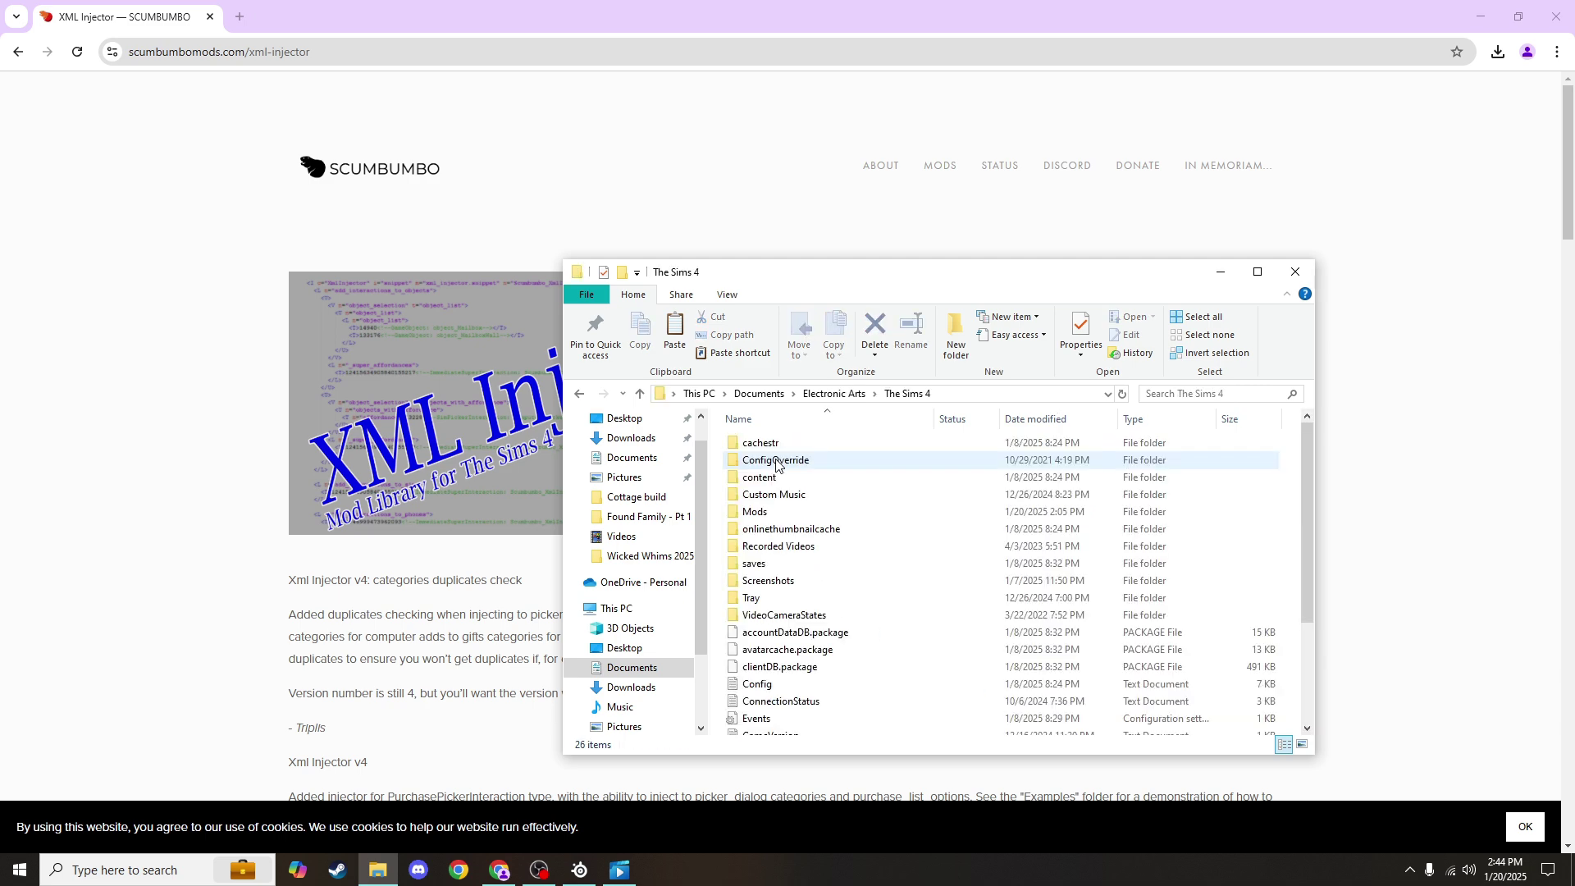
double_click(756, 512)
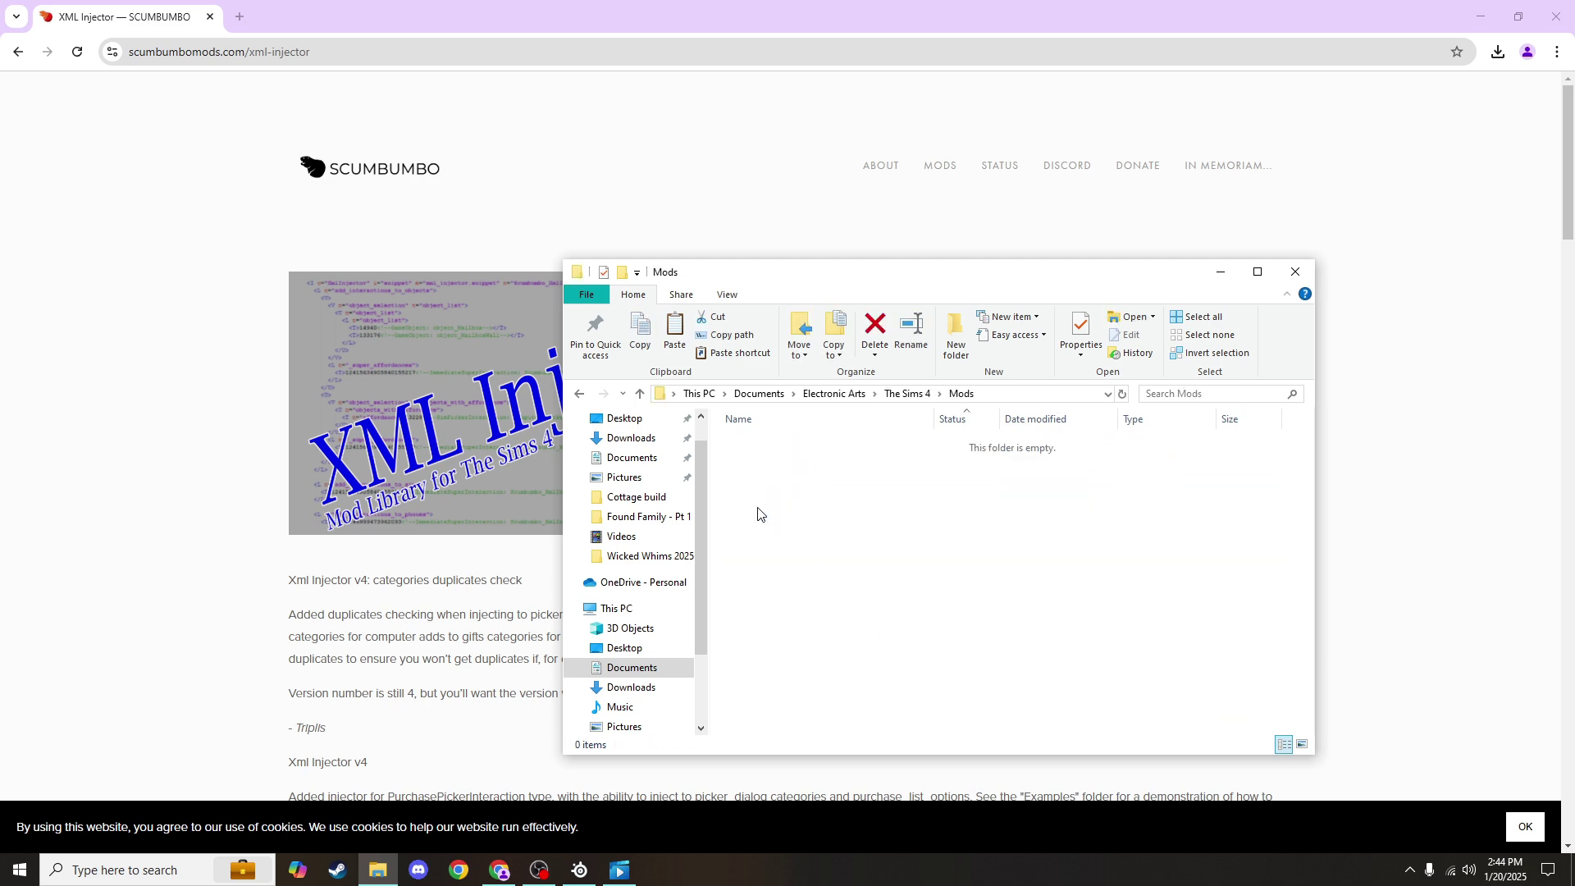
key(ctrl+v)
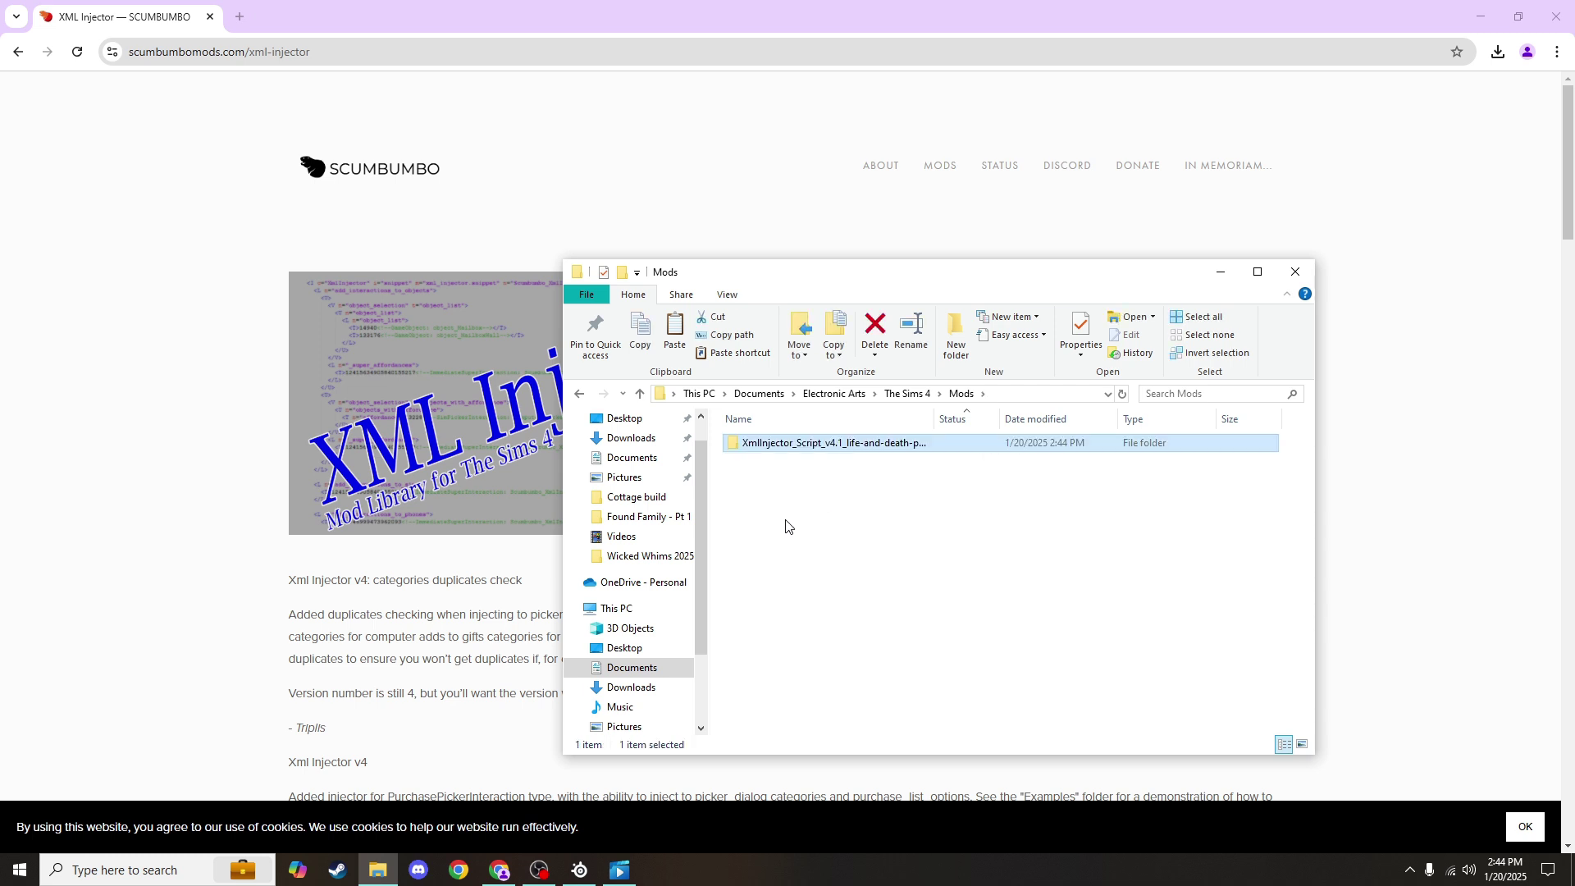
right_click(786, 522)
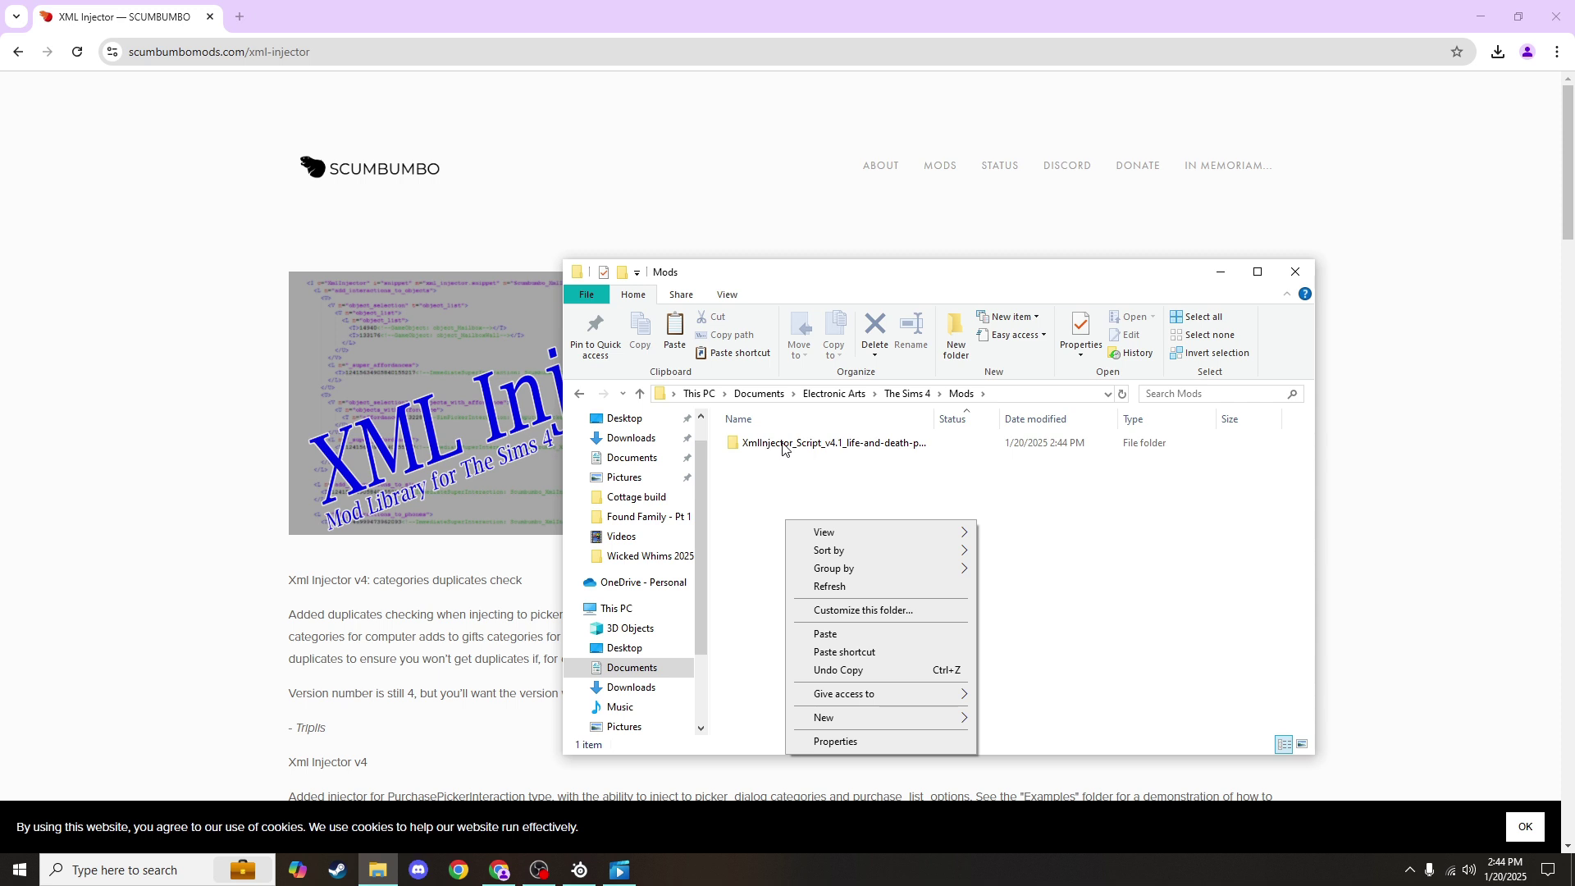
Rename the XmlInjector_Script folder in Mods to 'XML Injector'.
click(763, 479)
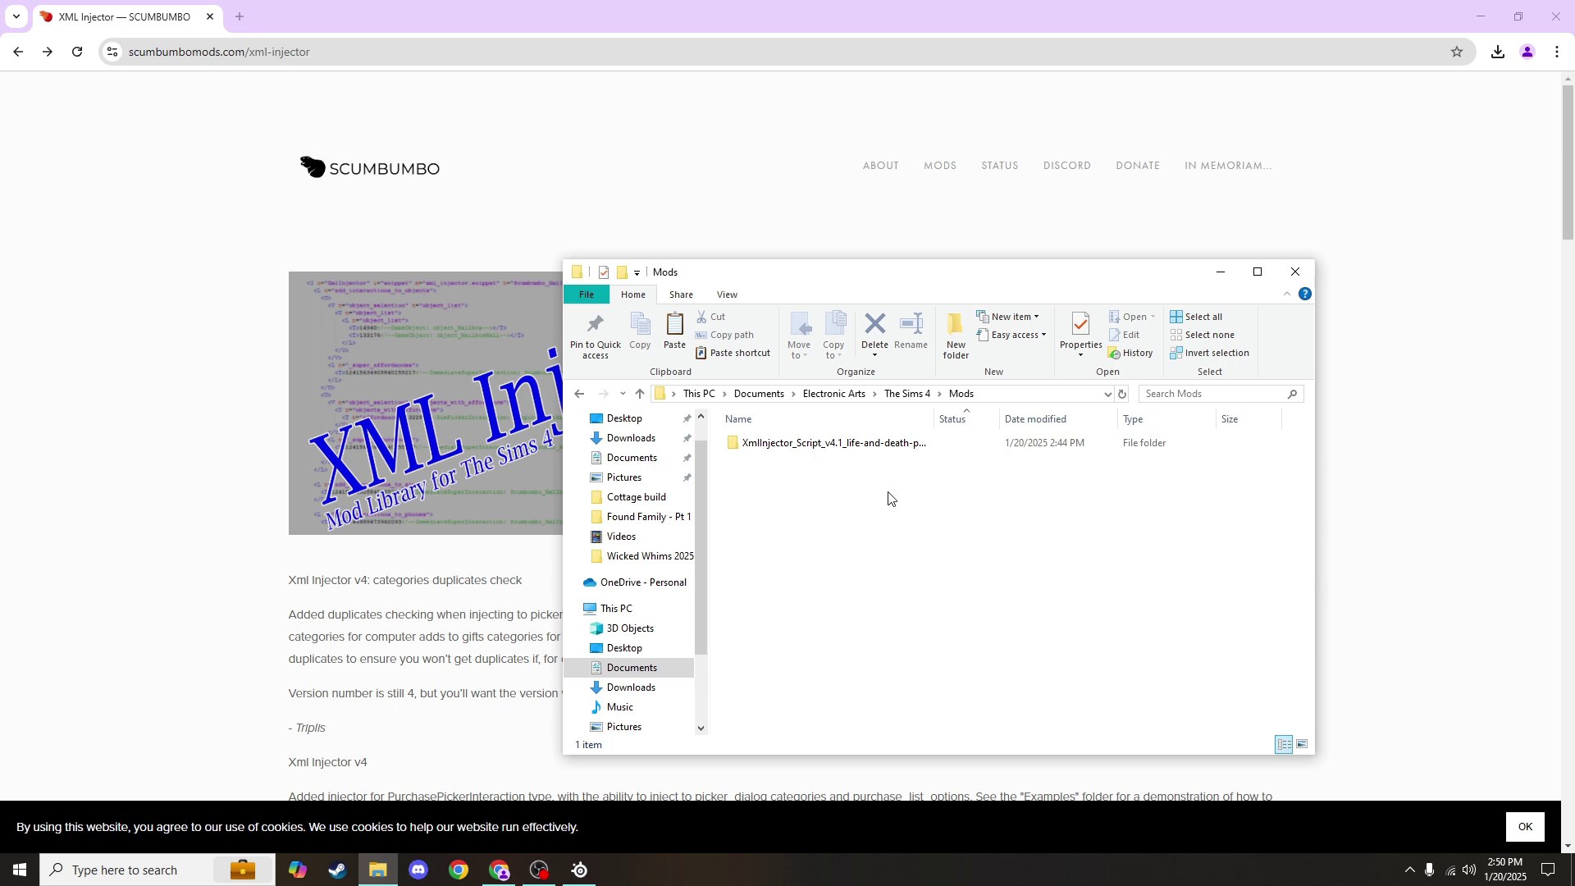
right_click(874, 448)
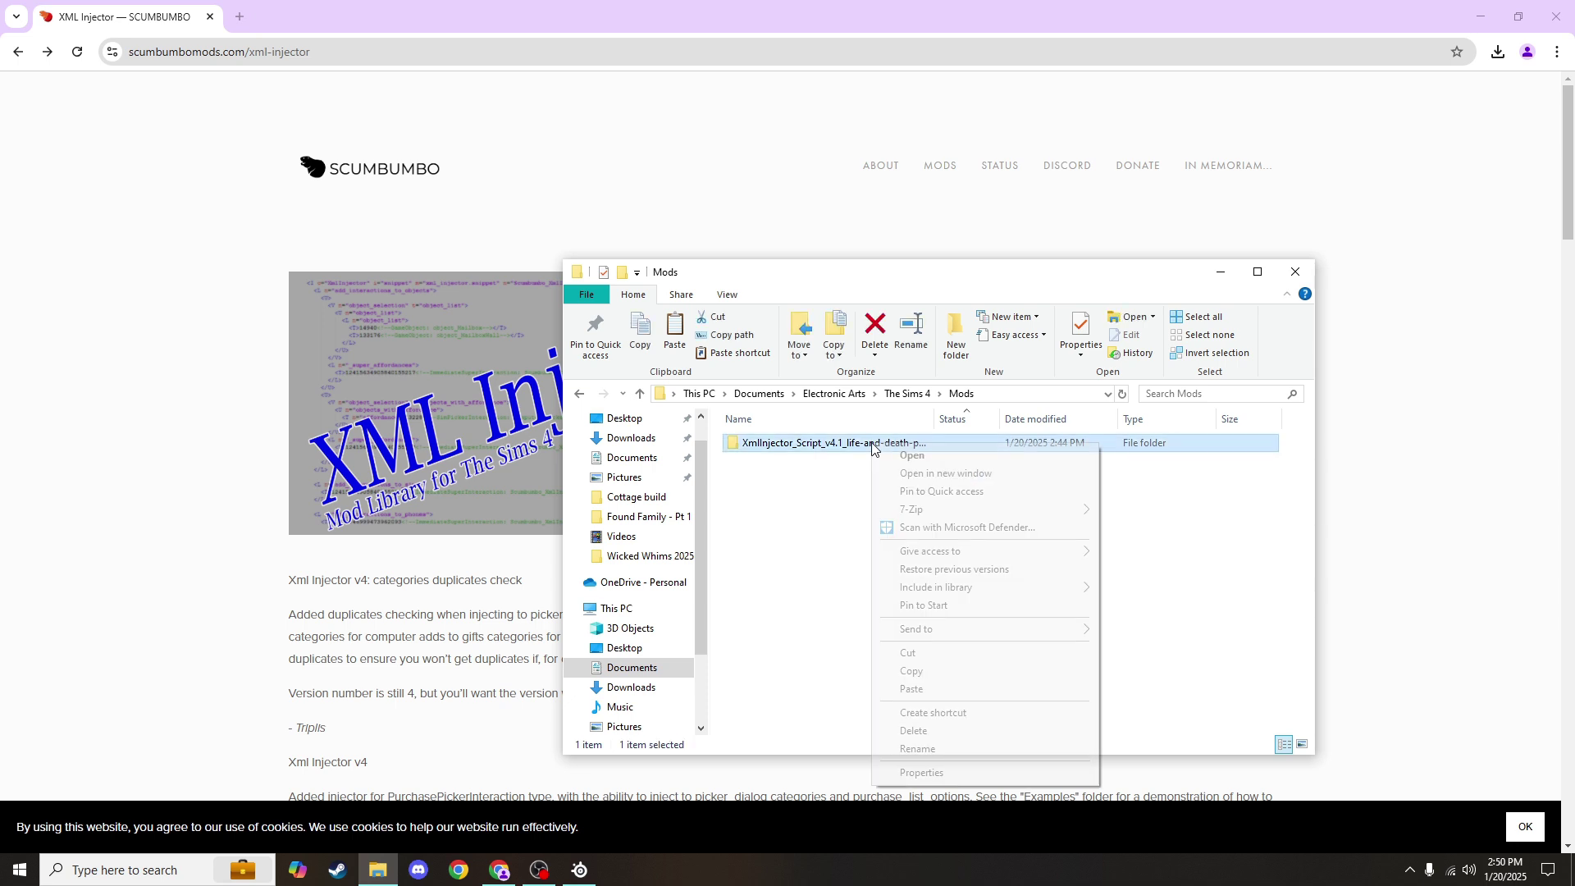
click(940, 749)
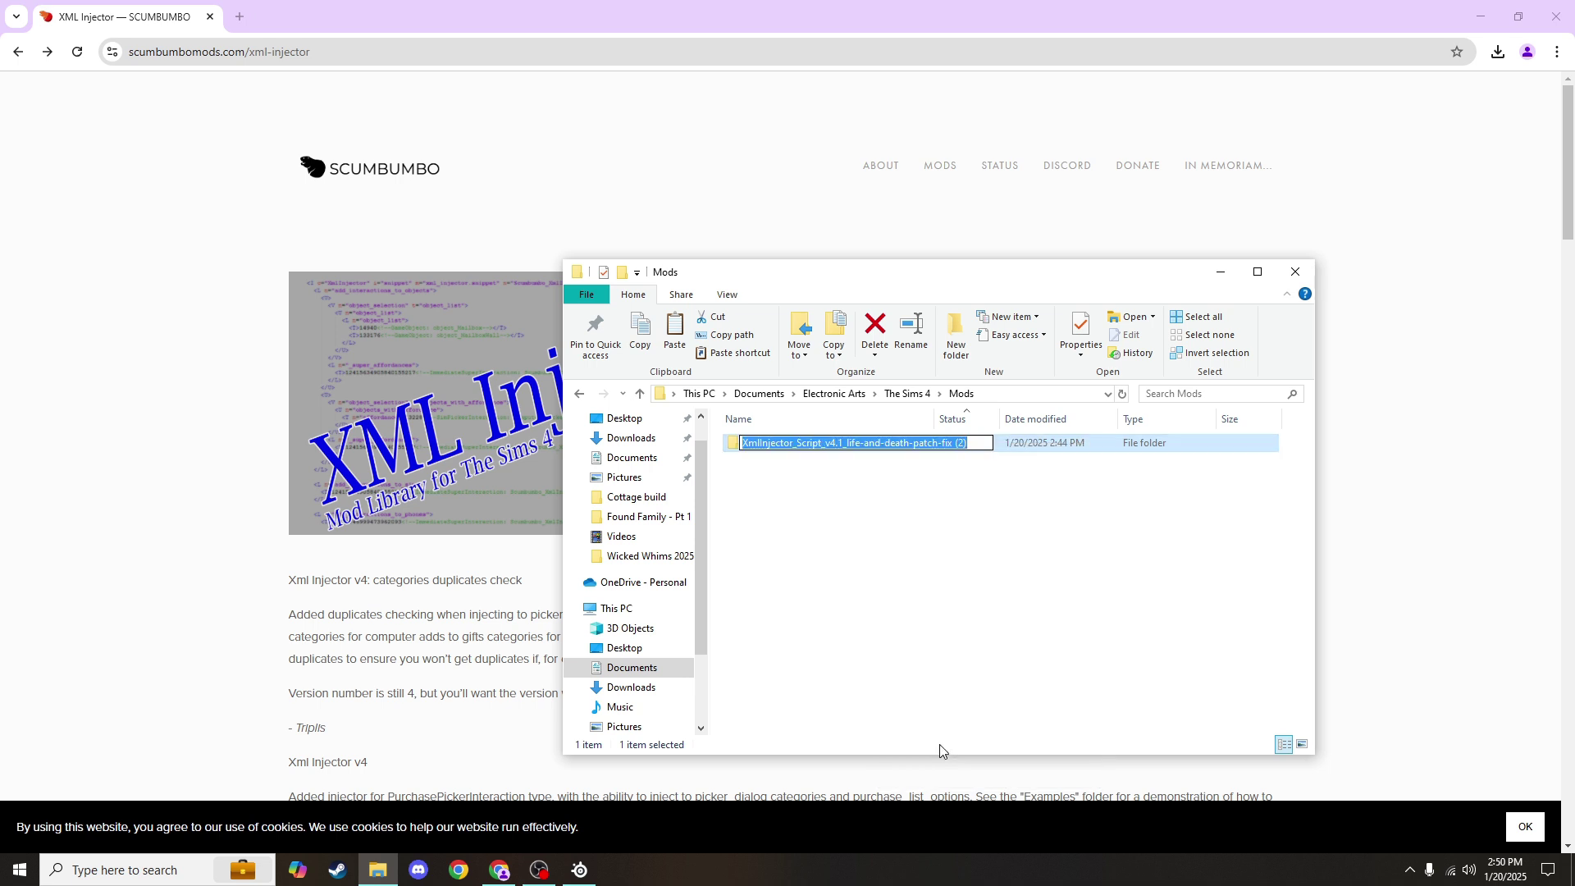
text(XML )
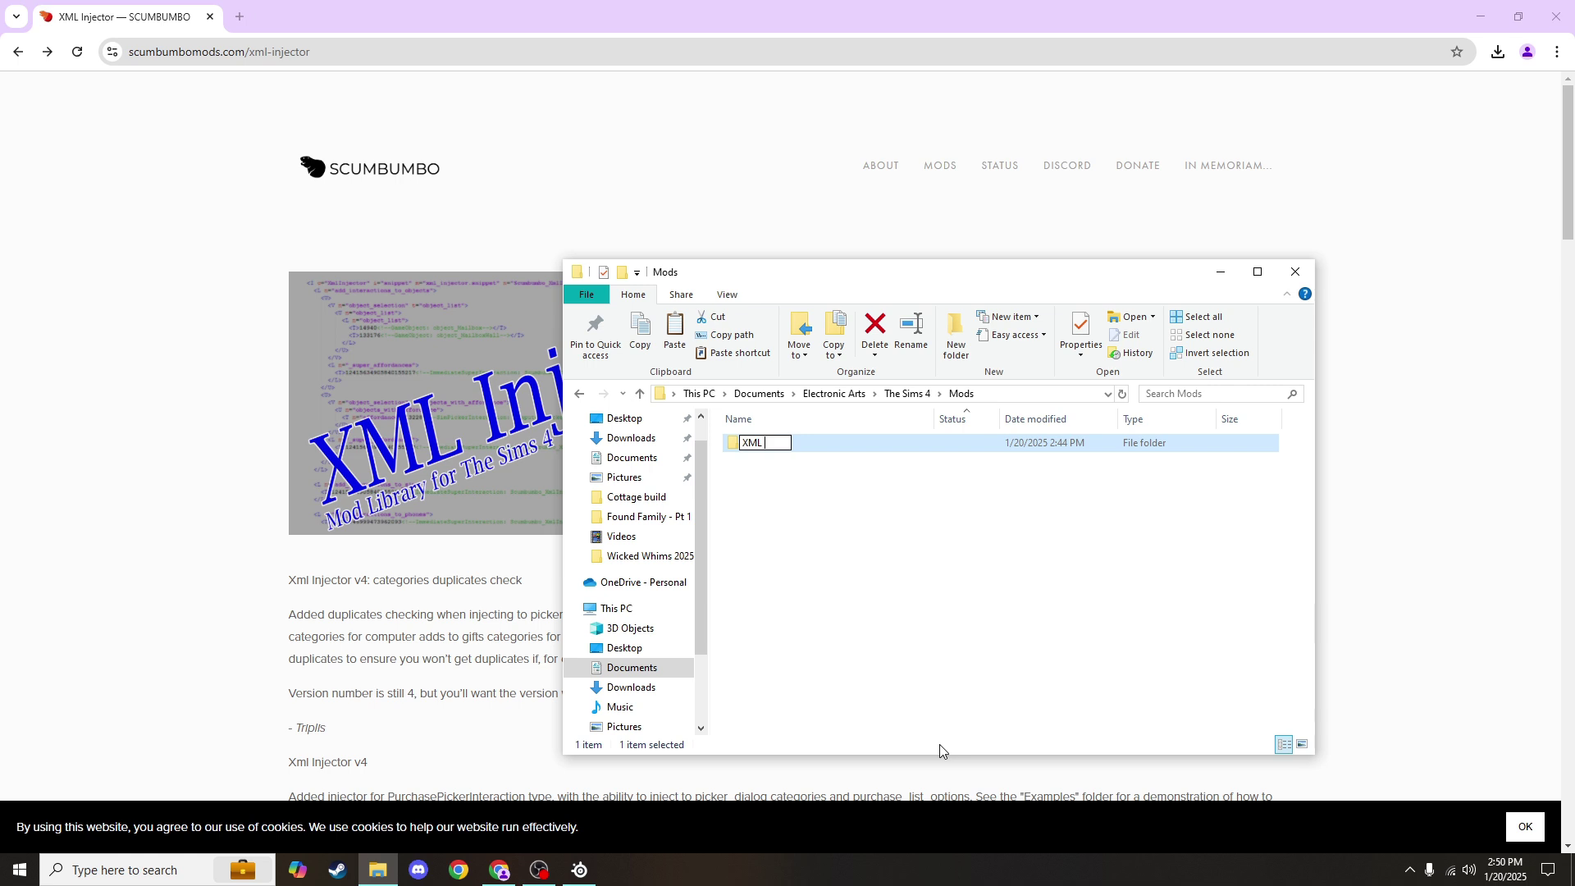
text(Injector)
click(878, 525)
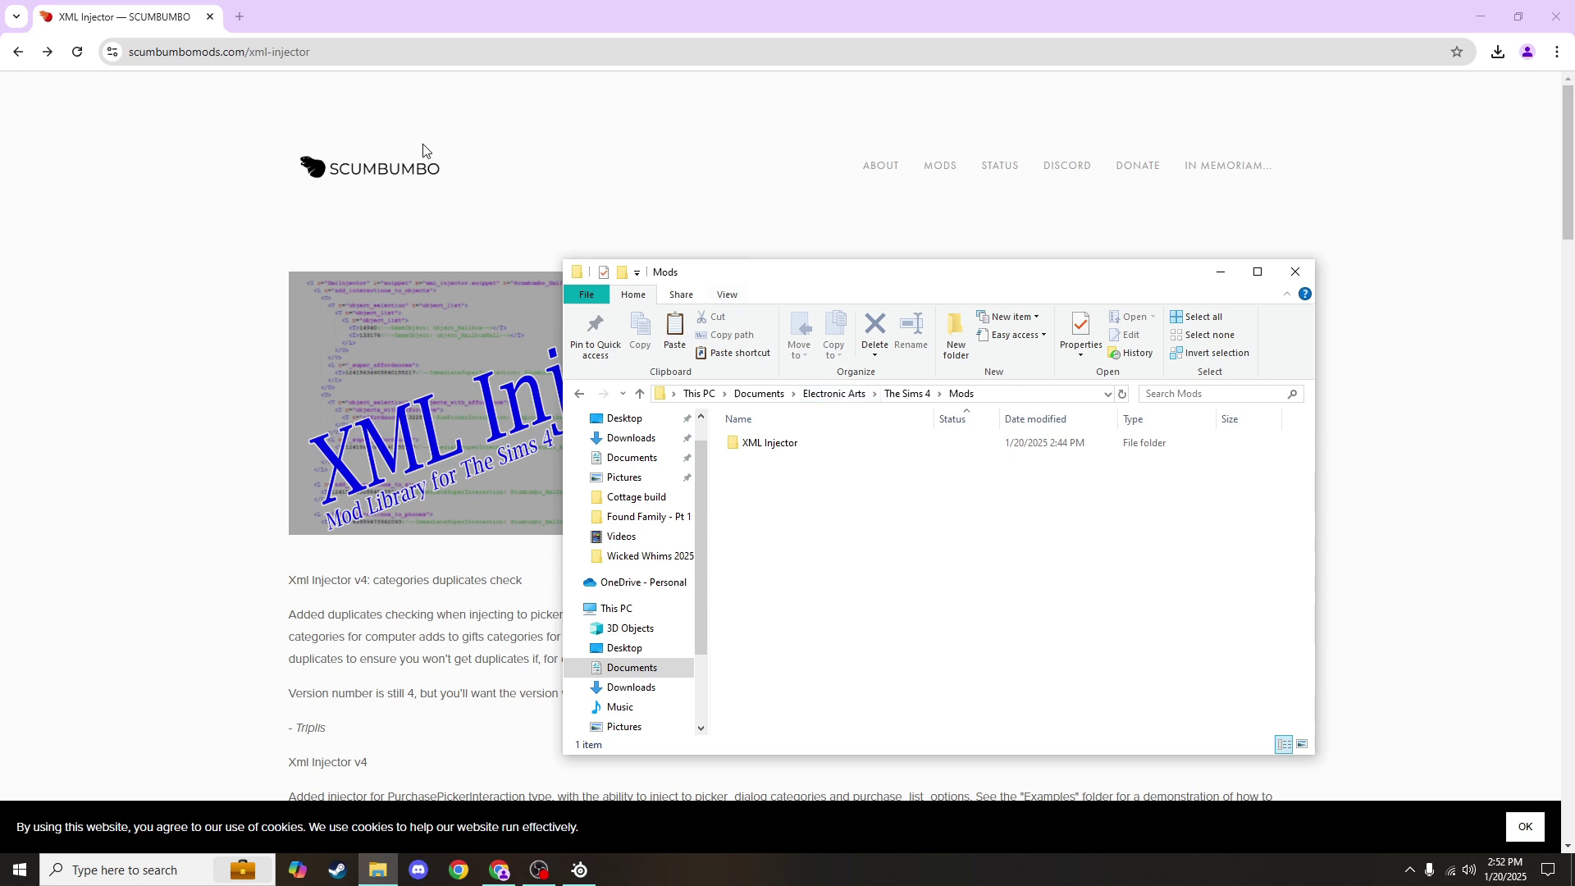
Search 'wicked whim', open the official WickedWhims site and pass its 18+ age notice.
click(366, 49)
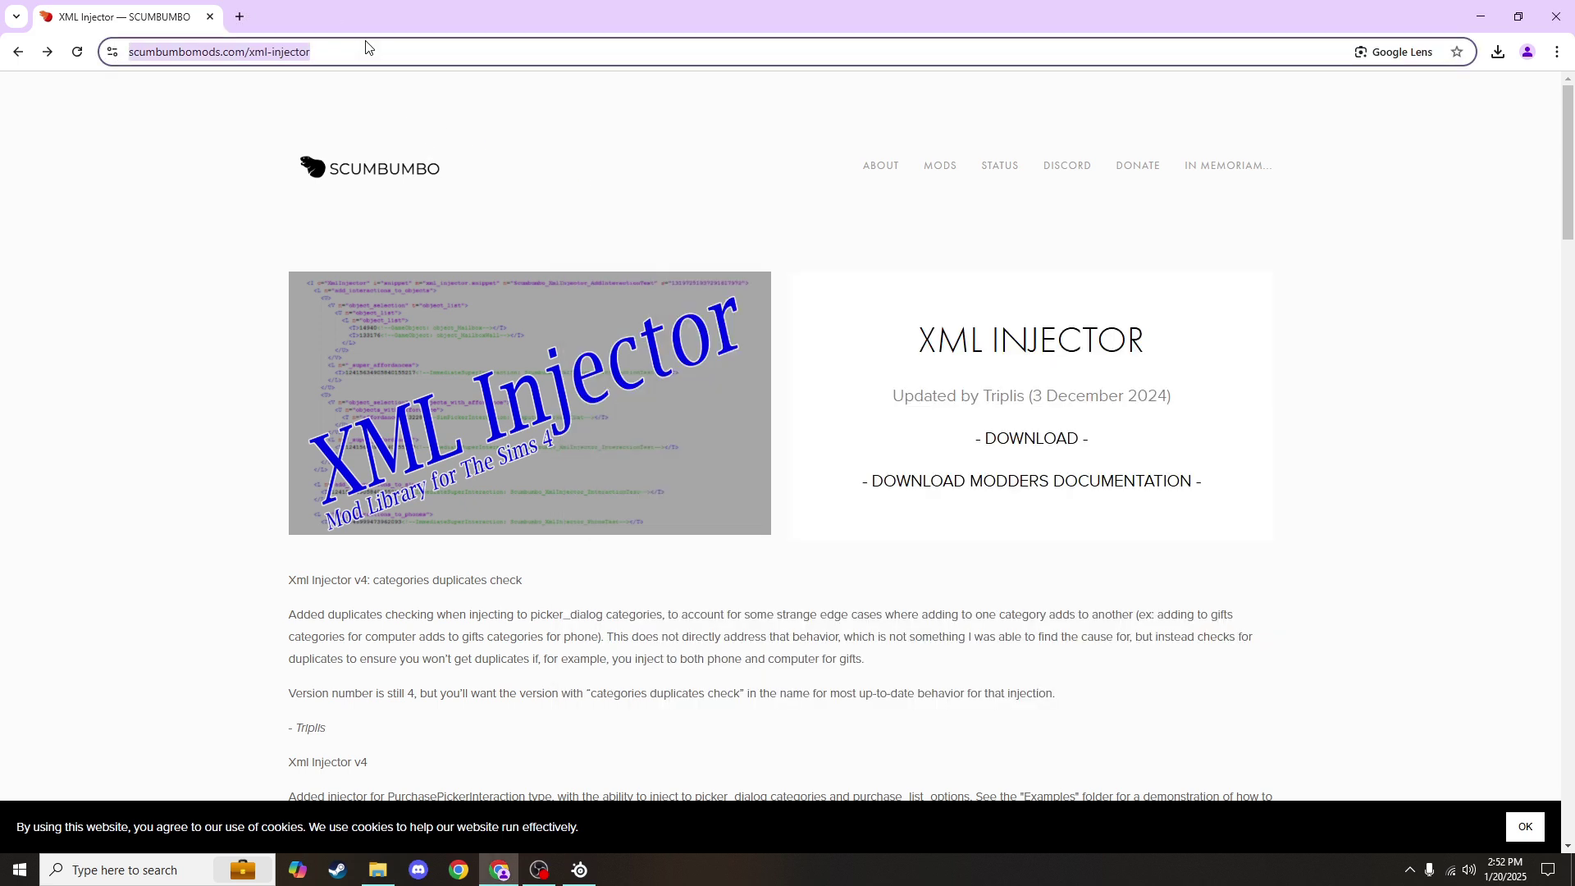
text(wicked whim)
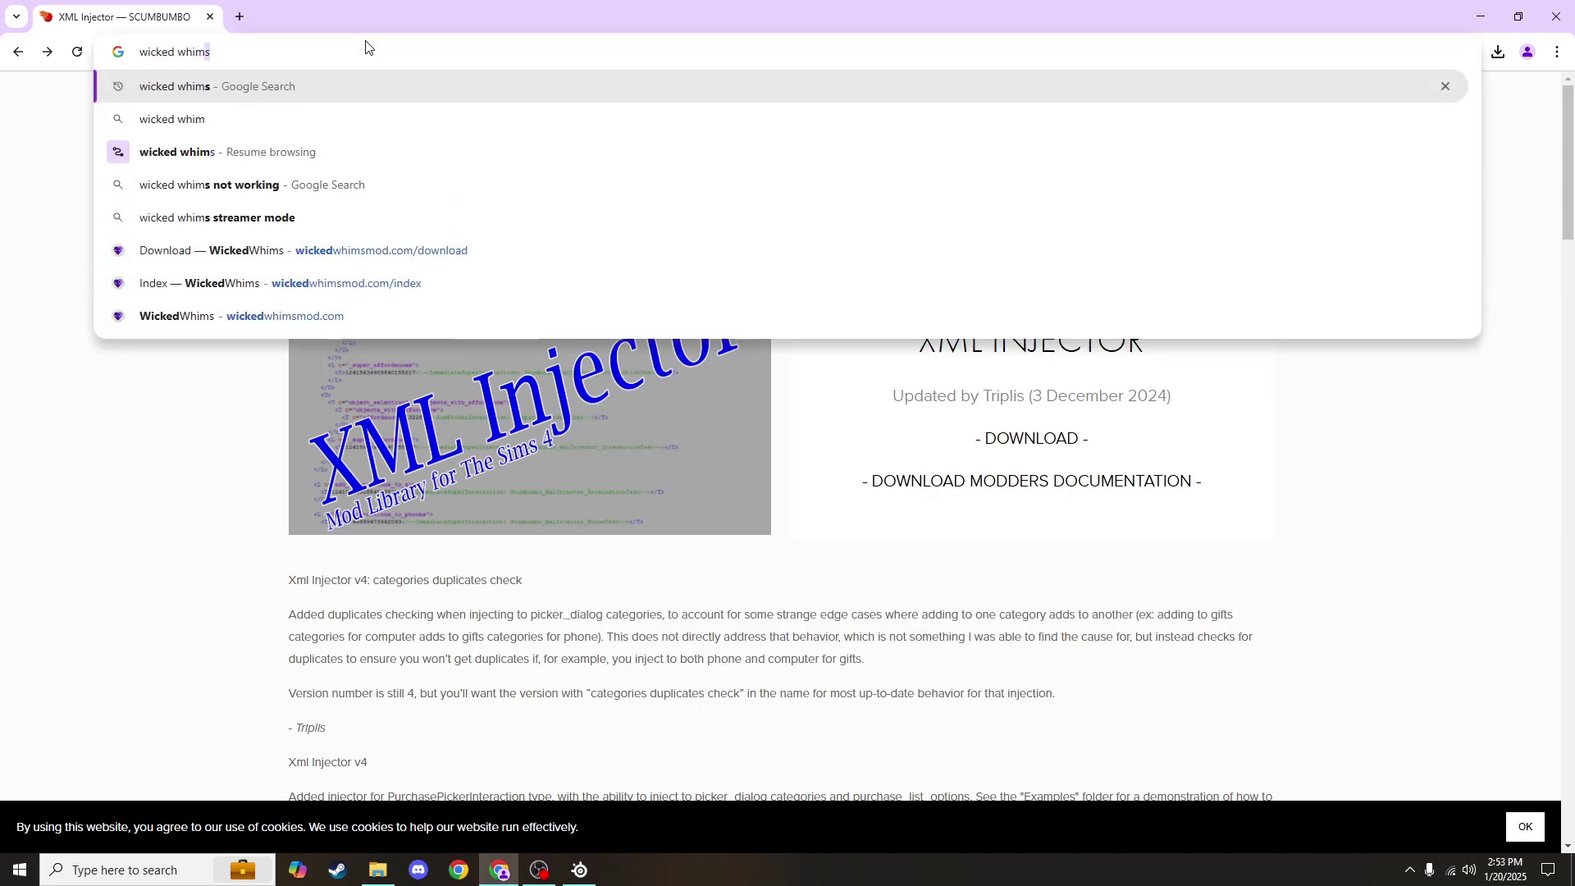
key(Return)
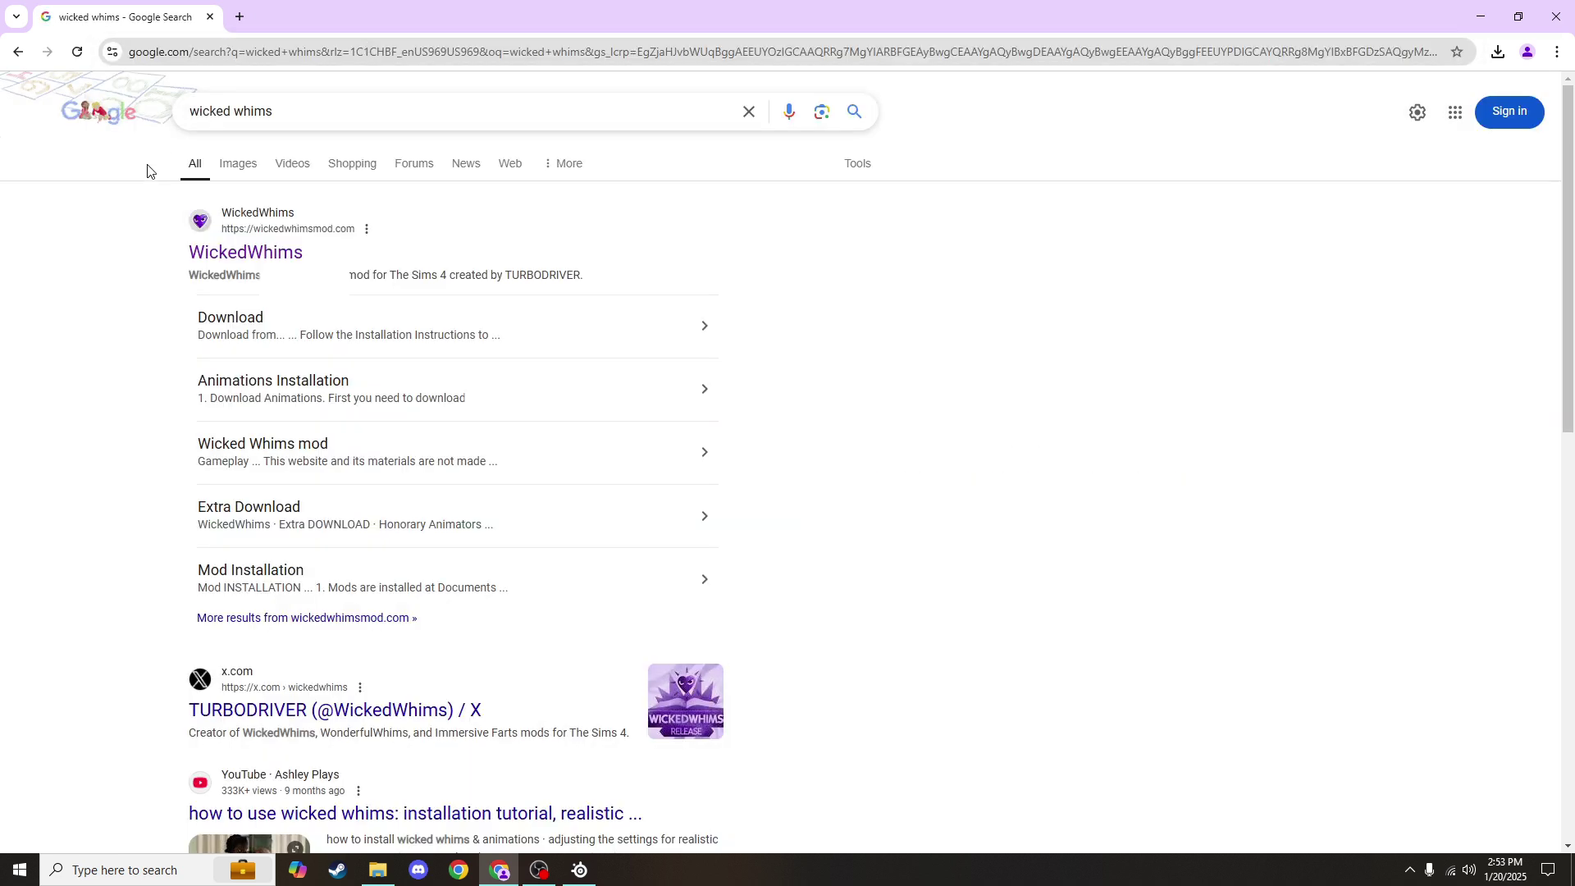
click(254, 254)
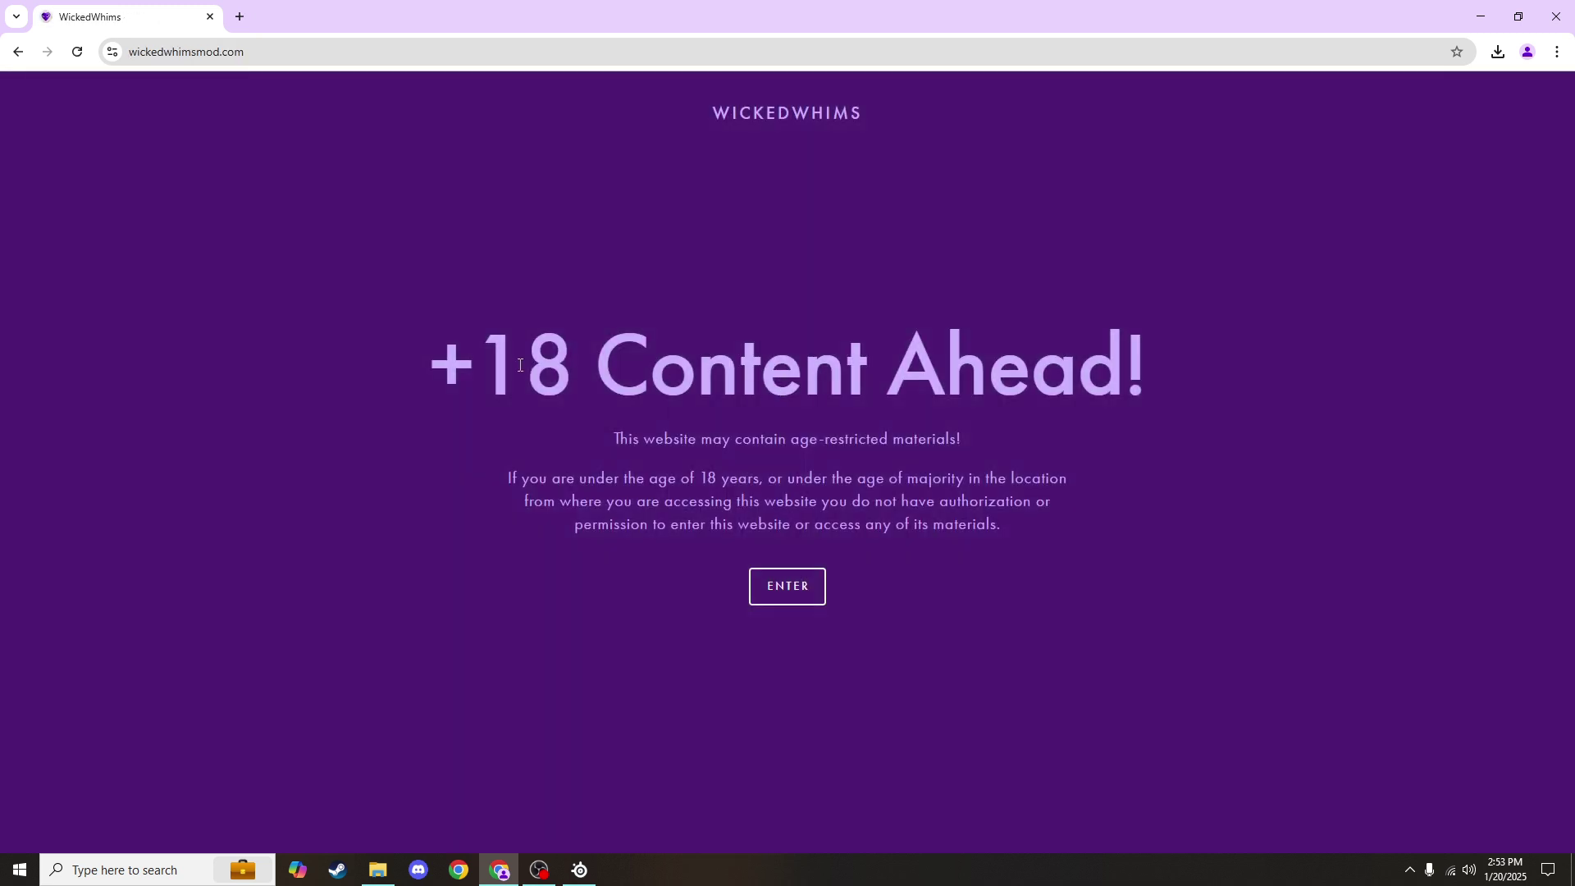
click(784, 592)
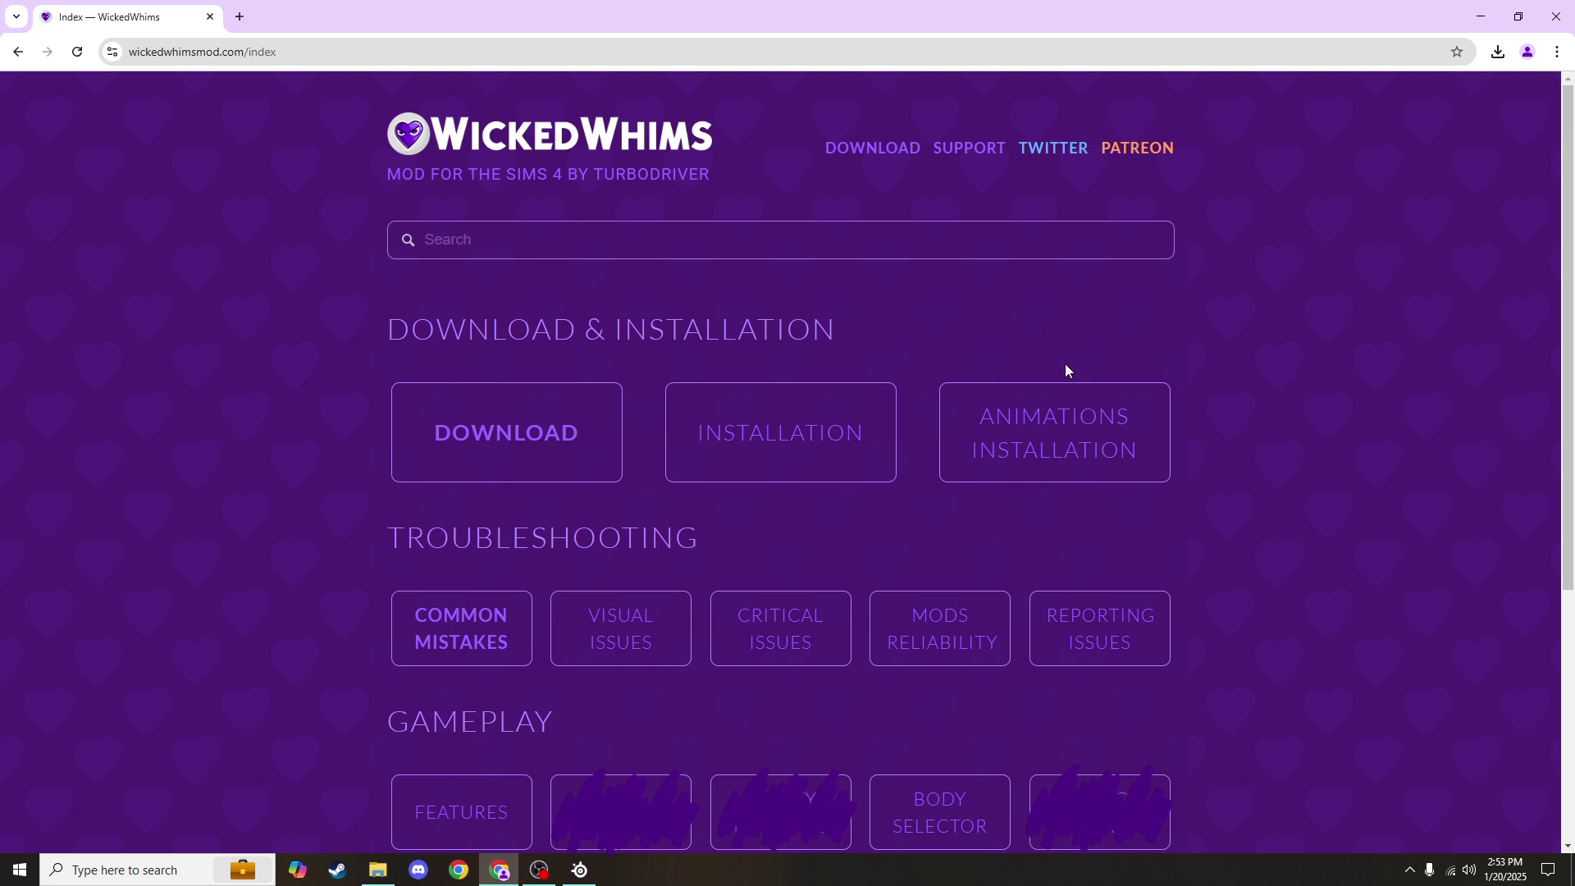
Go to the download page from the WickedWhims index.
click(473, 443)
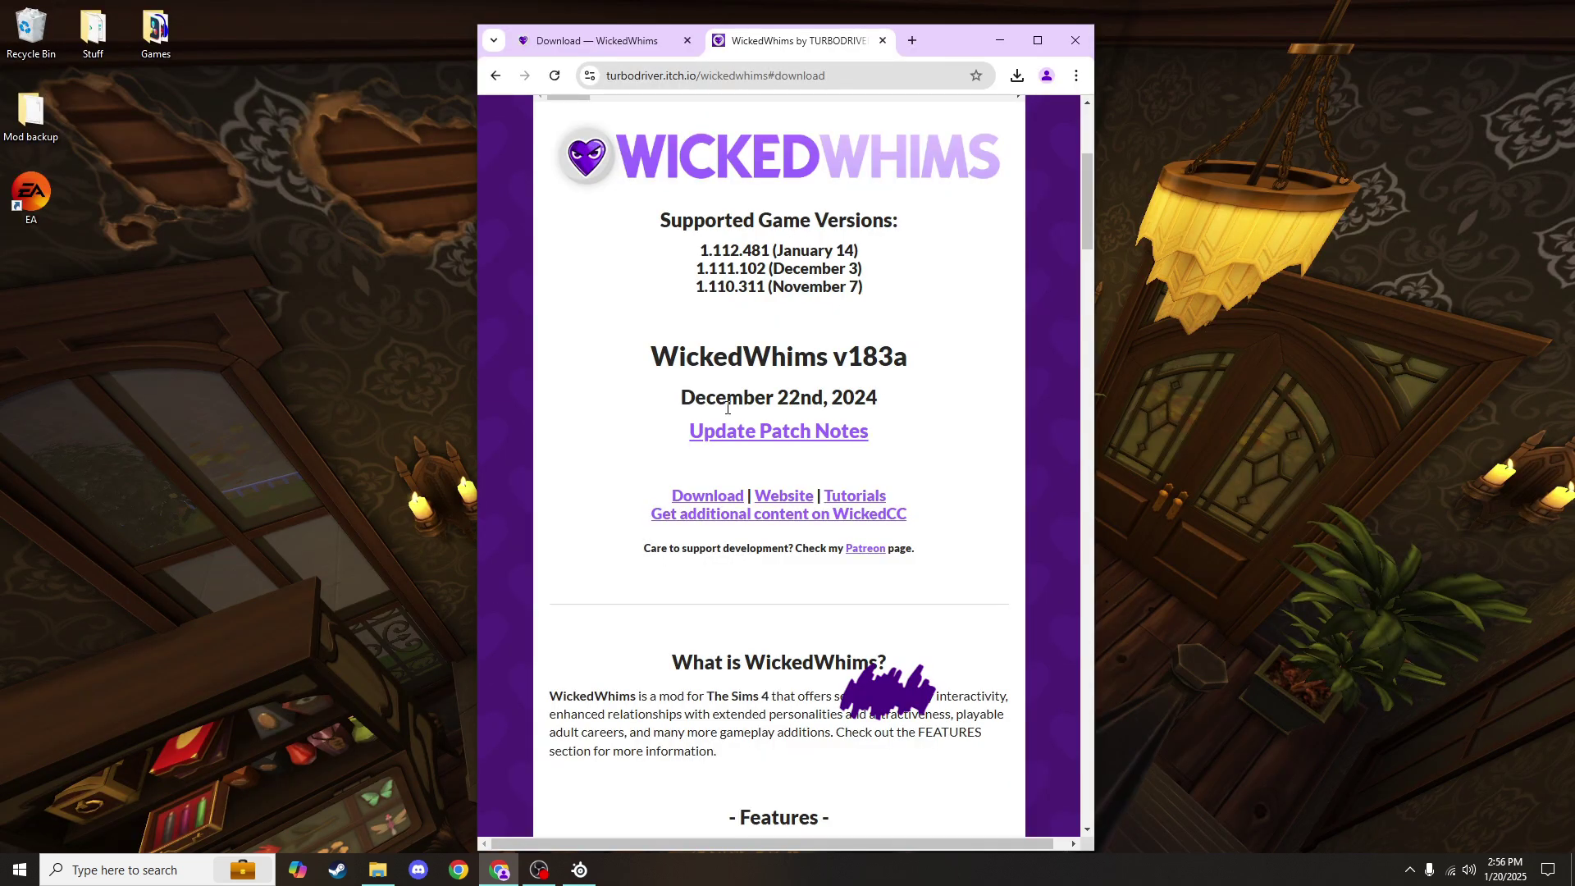
Download WickedWhims v183a using the first button in itch.io's Download section.
click(707, 497)
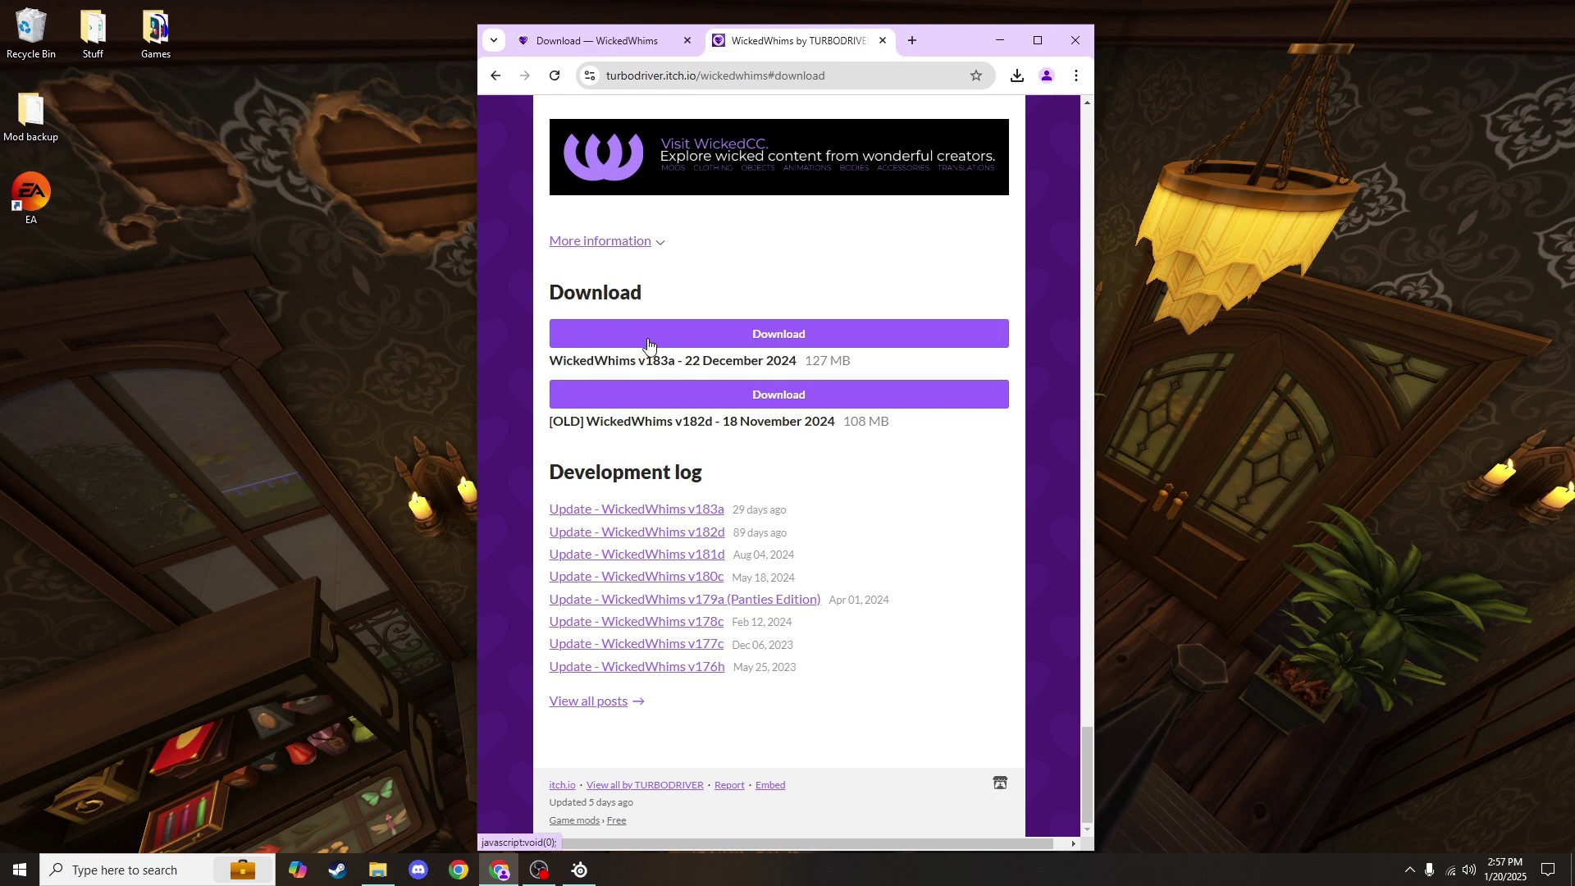
click(760, 338)
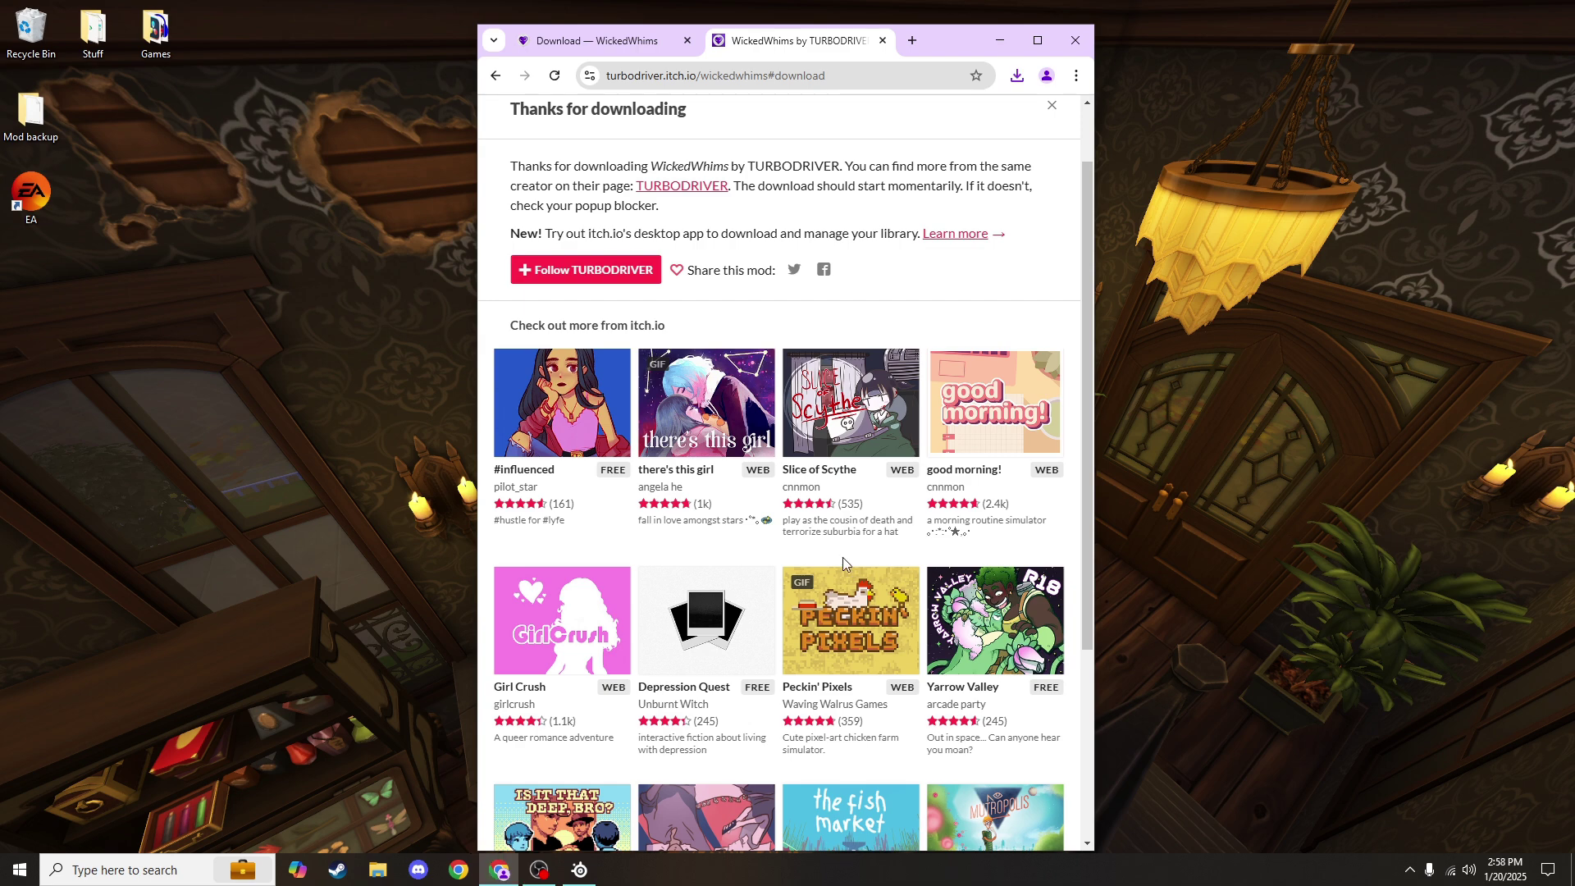
click(378, 872)
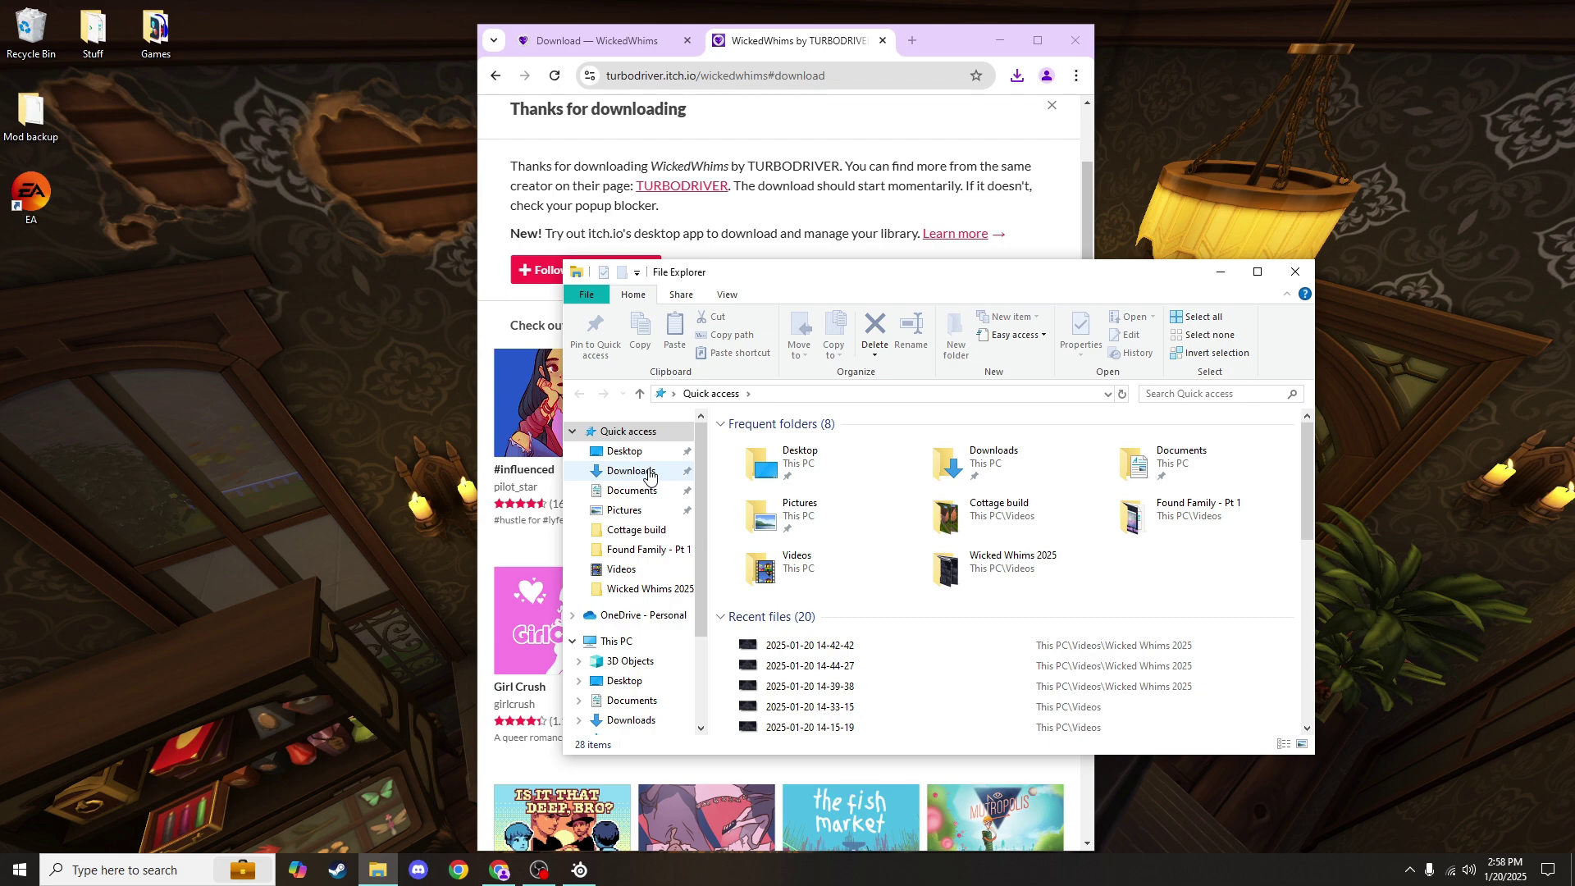
Extract the WickedWhims v183a zip in Downloads and select the new WickedWhims folder.
click(650, 474)
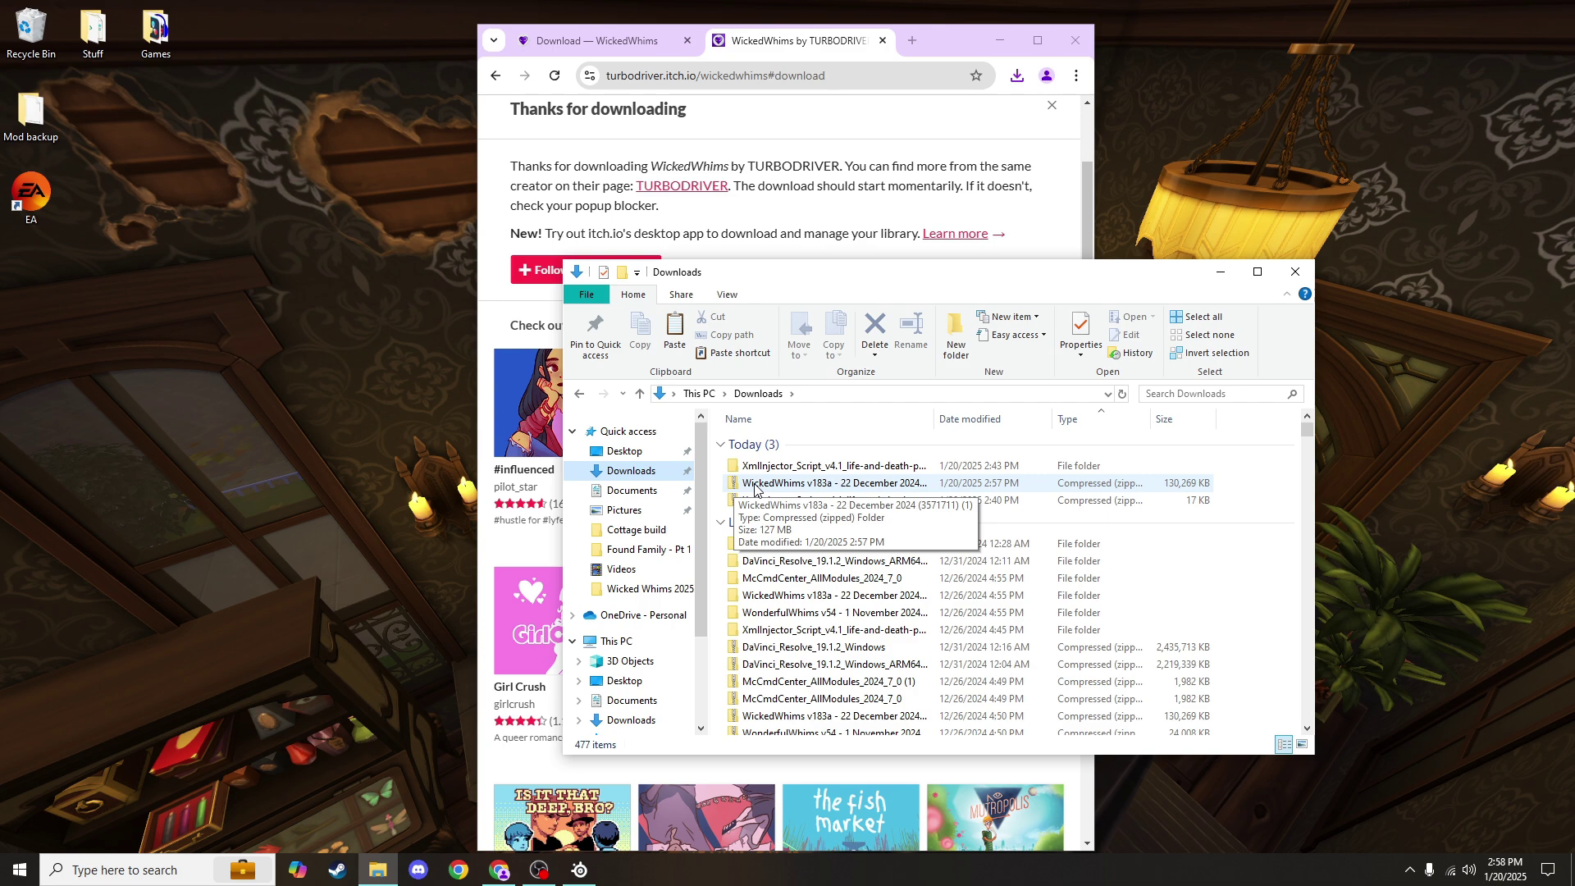
right_click(756, 488)
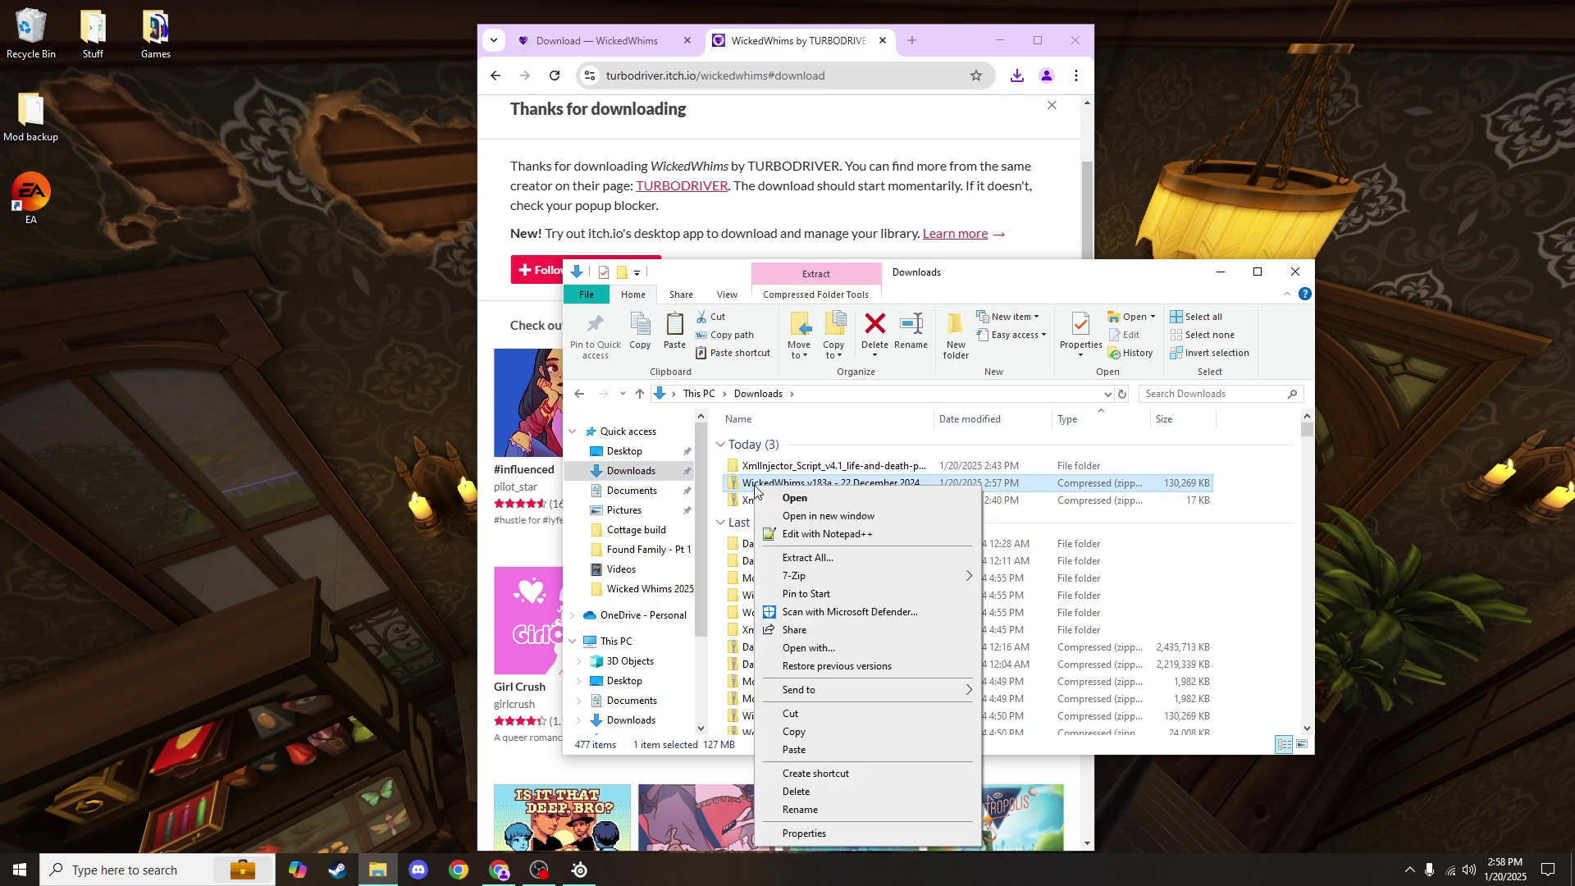
click(807, 557)
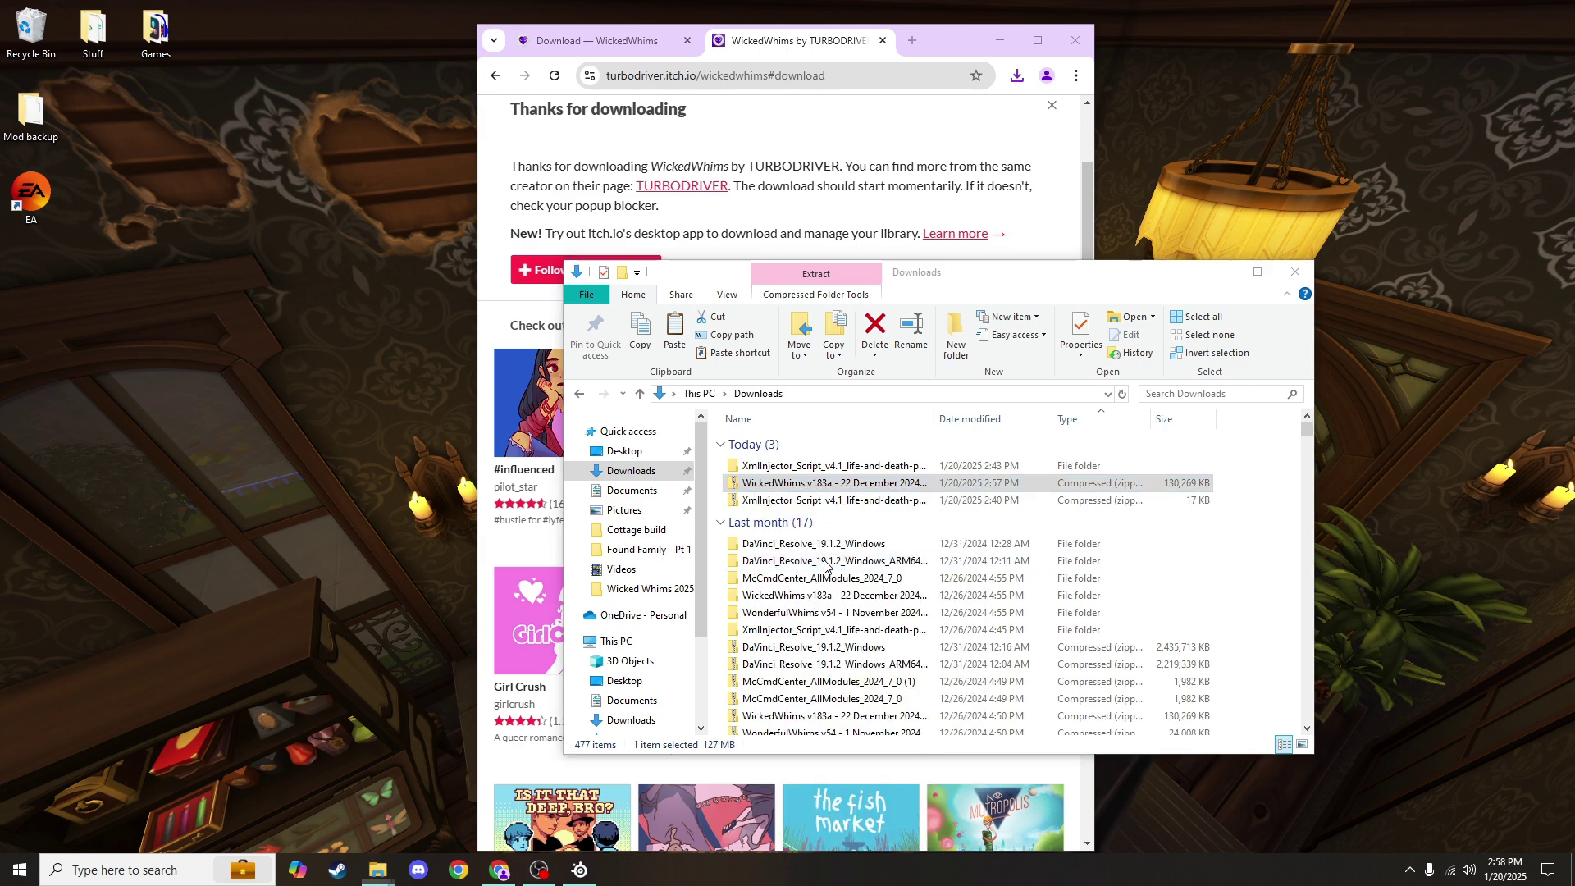
click(939, 602)
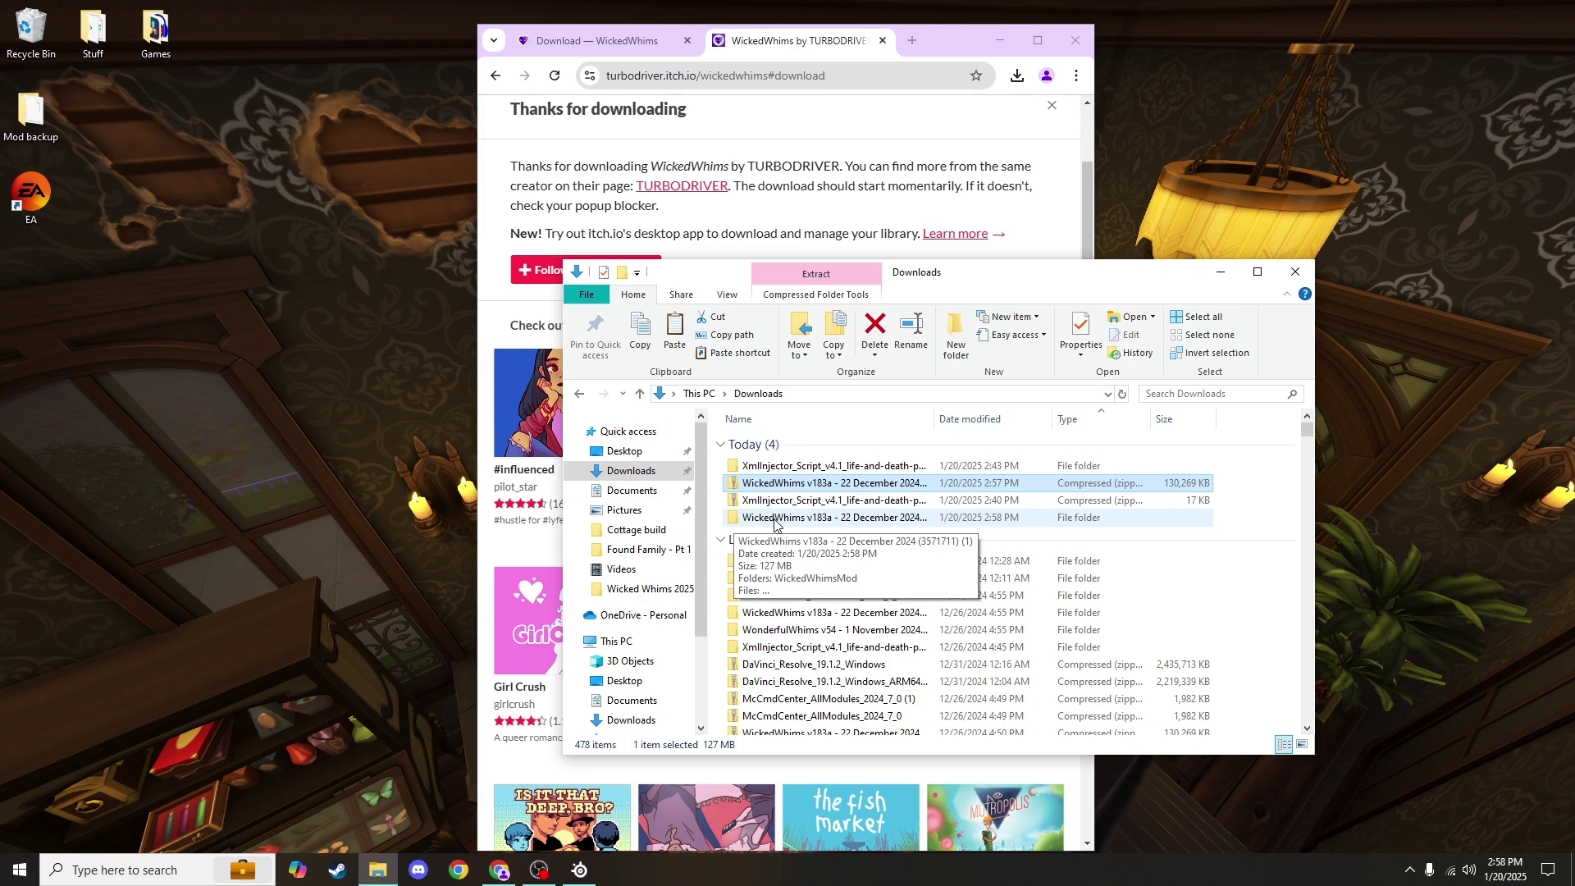
click(776, 520)
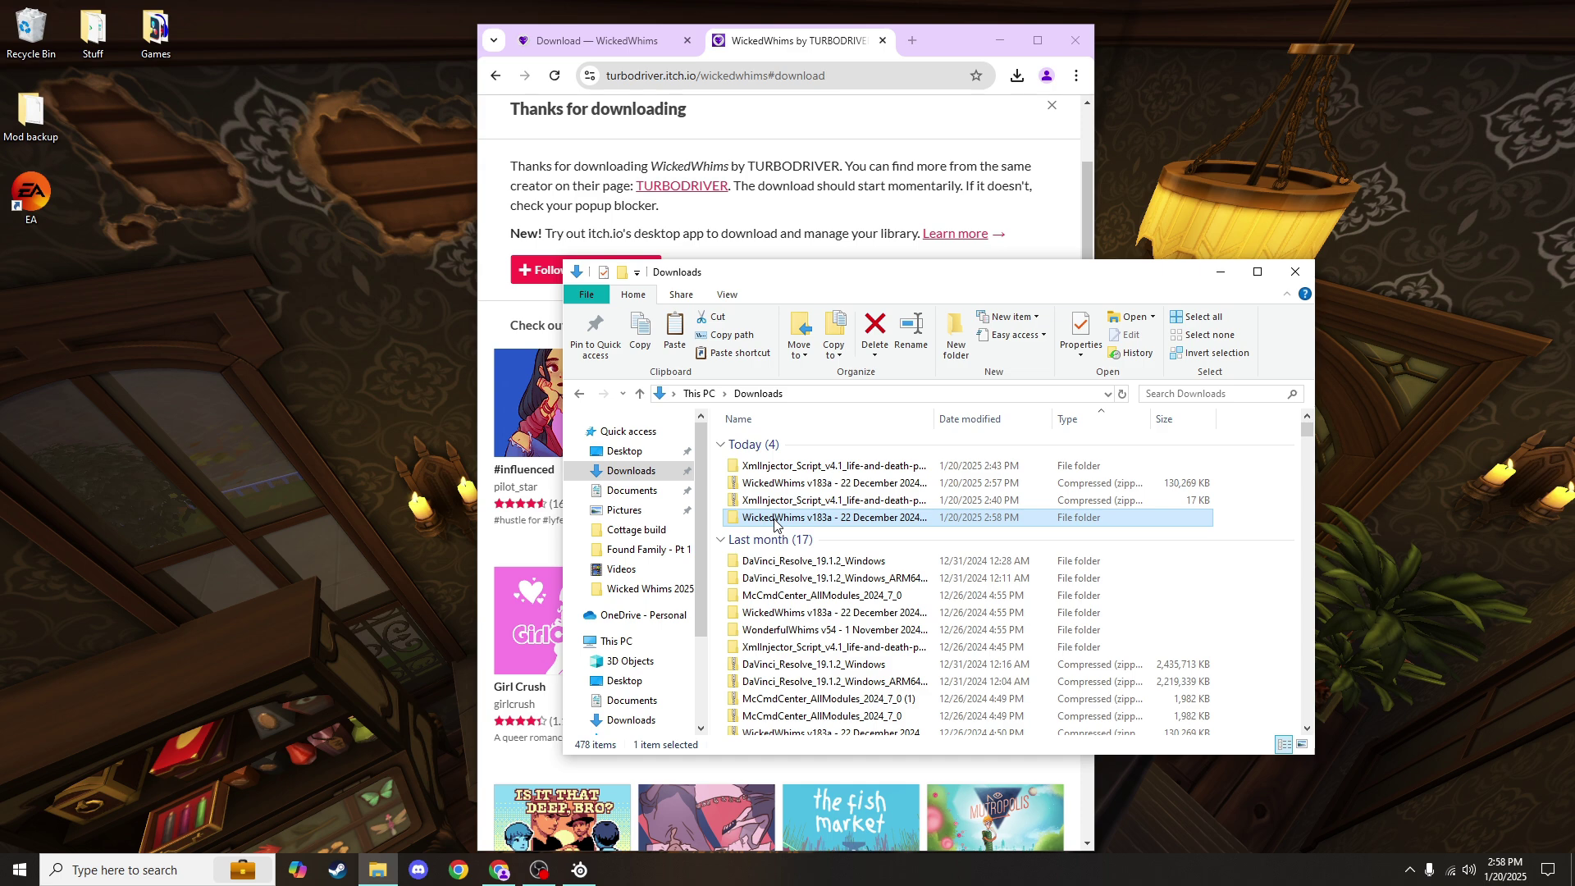
Cut the WickedWhims v183a folder and paste it into The Sims 4 Mods folder beside XML Injector.
right_click(775, 522)
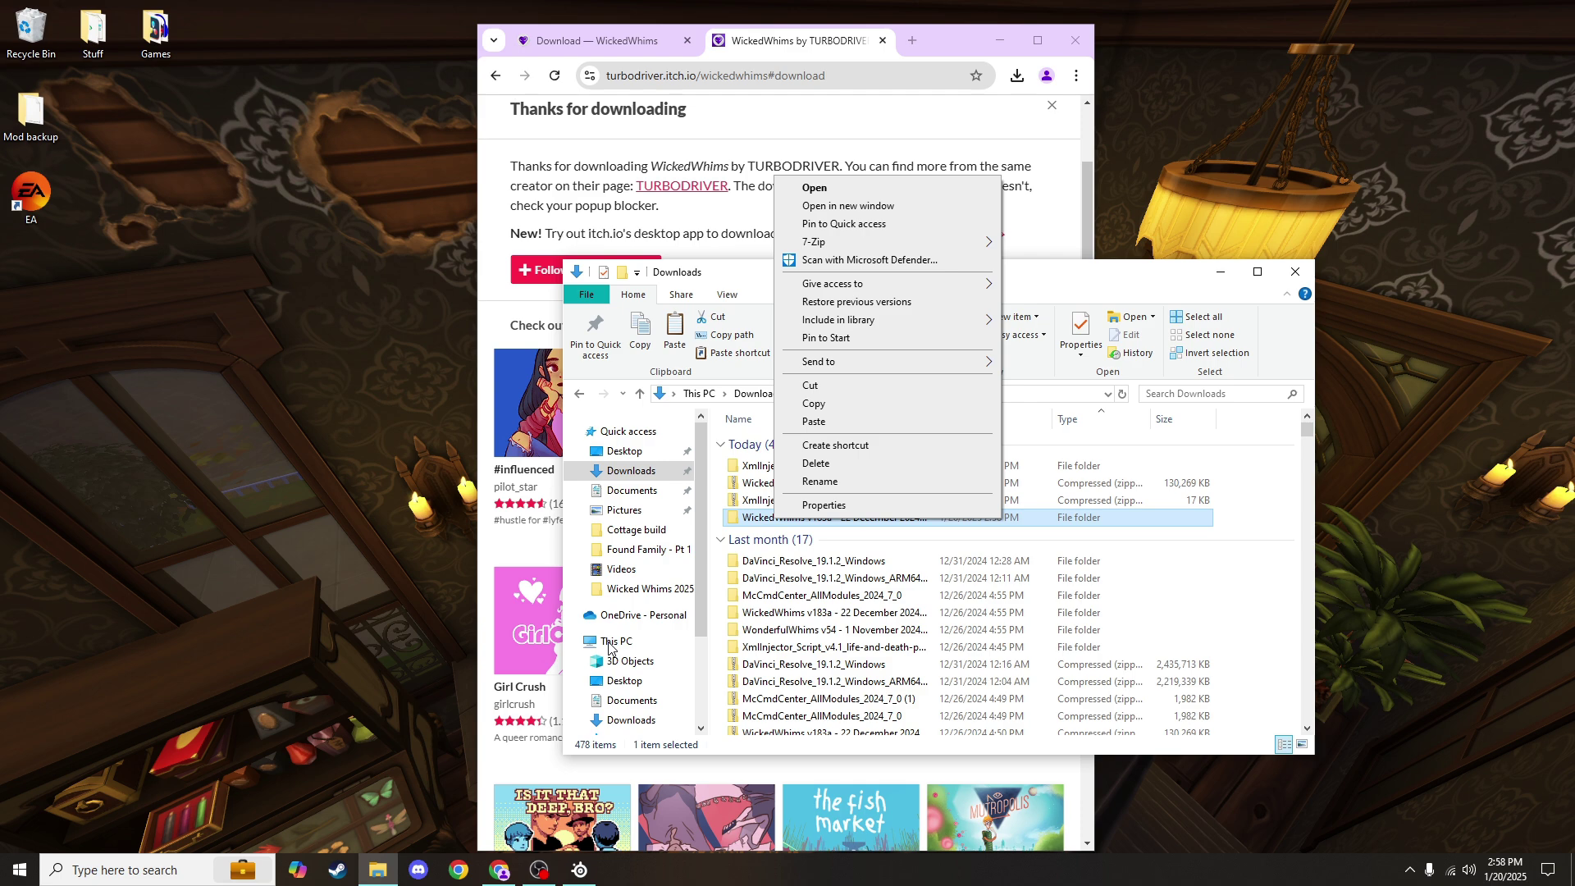
click(702, 597)
drag(702, 597, 693, 623)
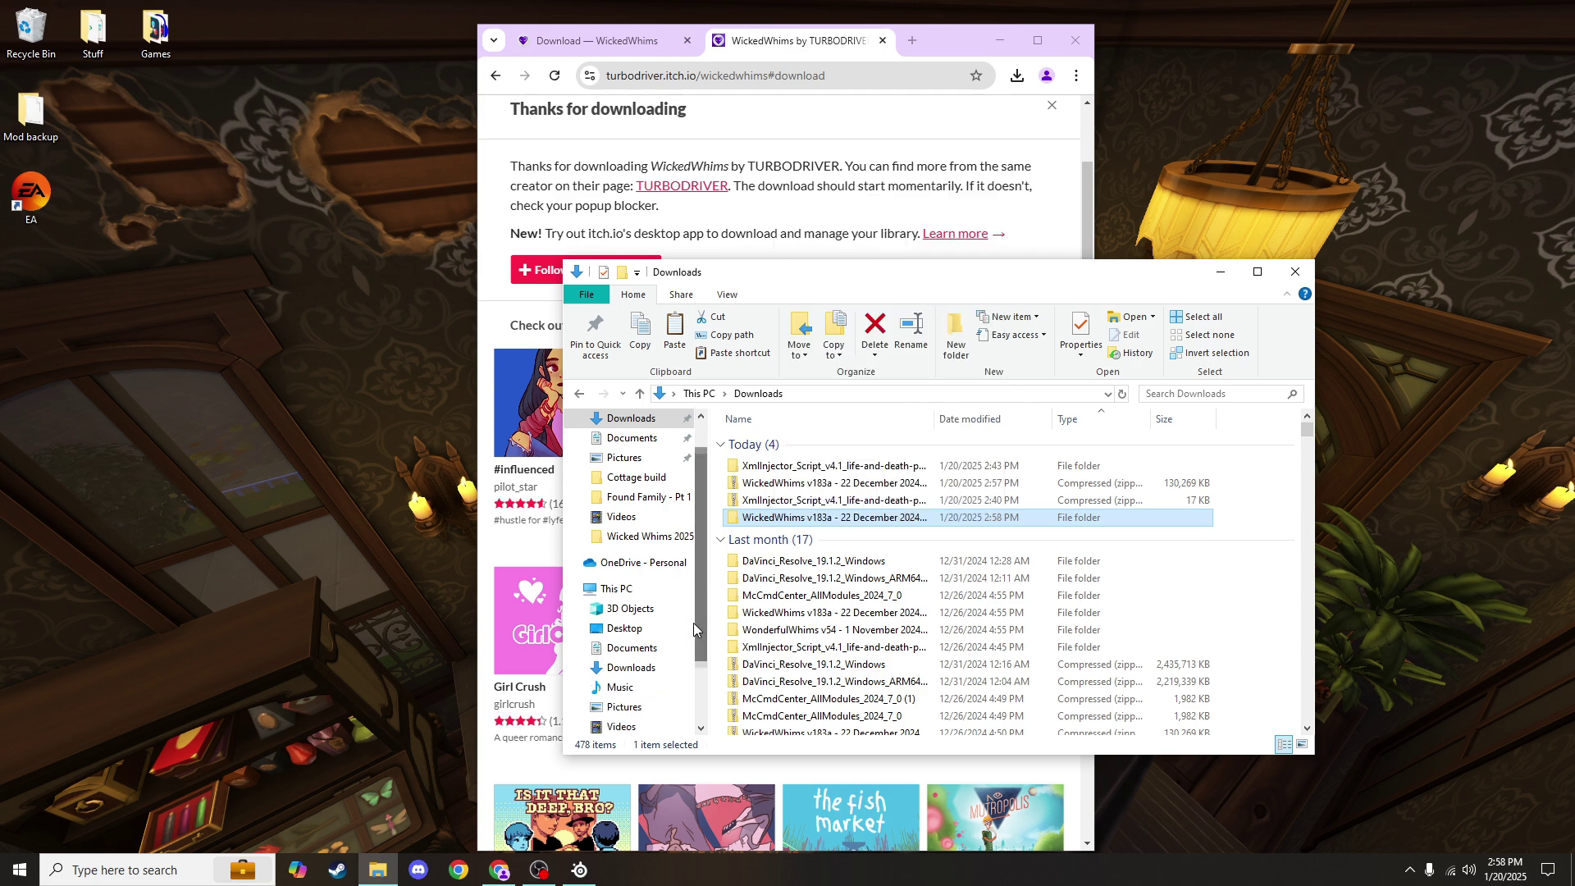
click(633, 650)
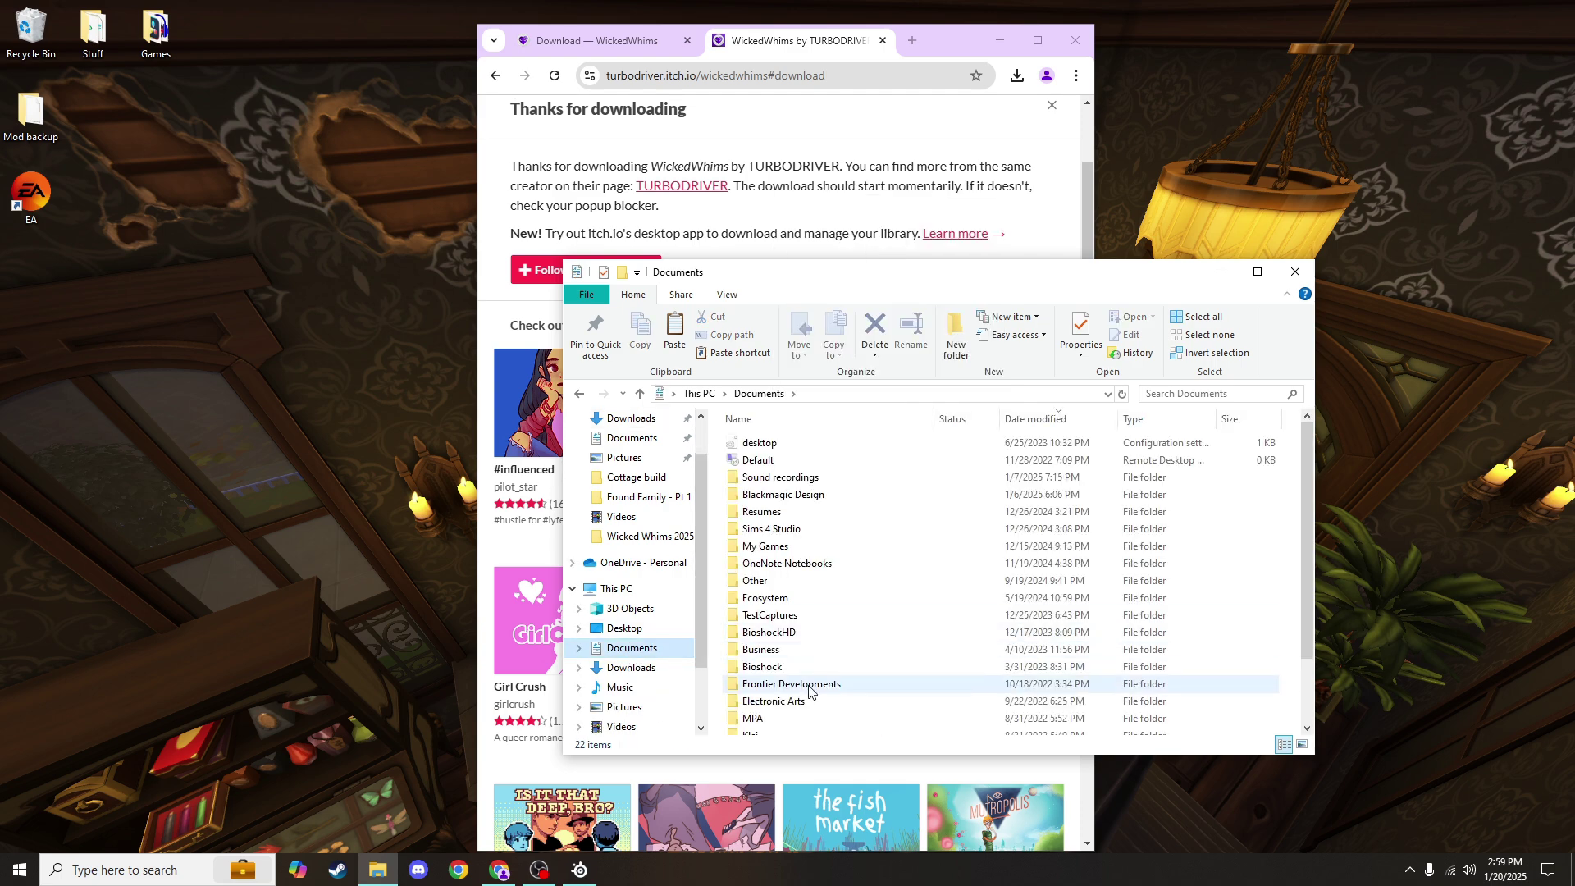
double_click(795, 701)
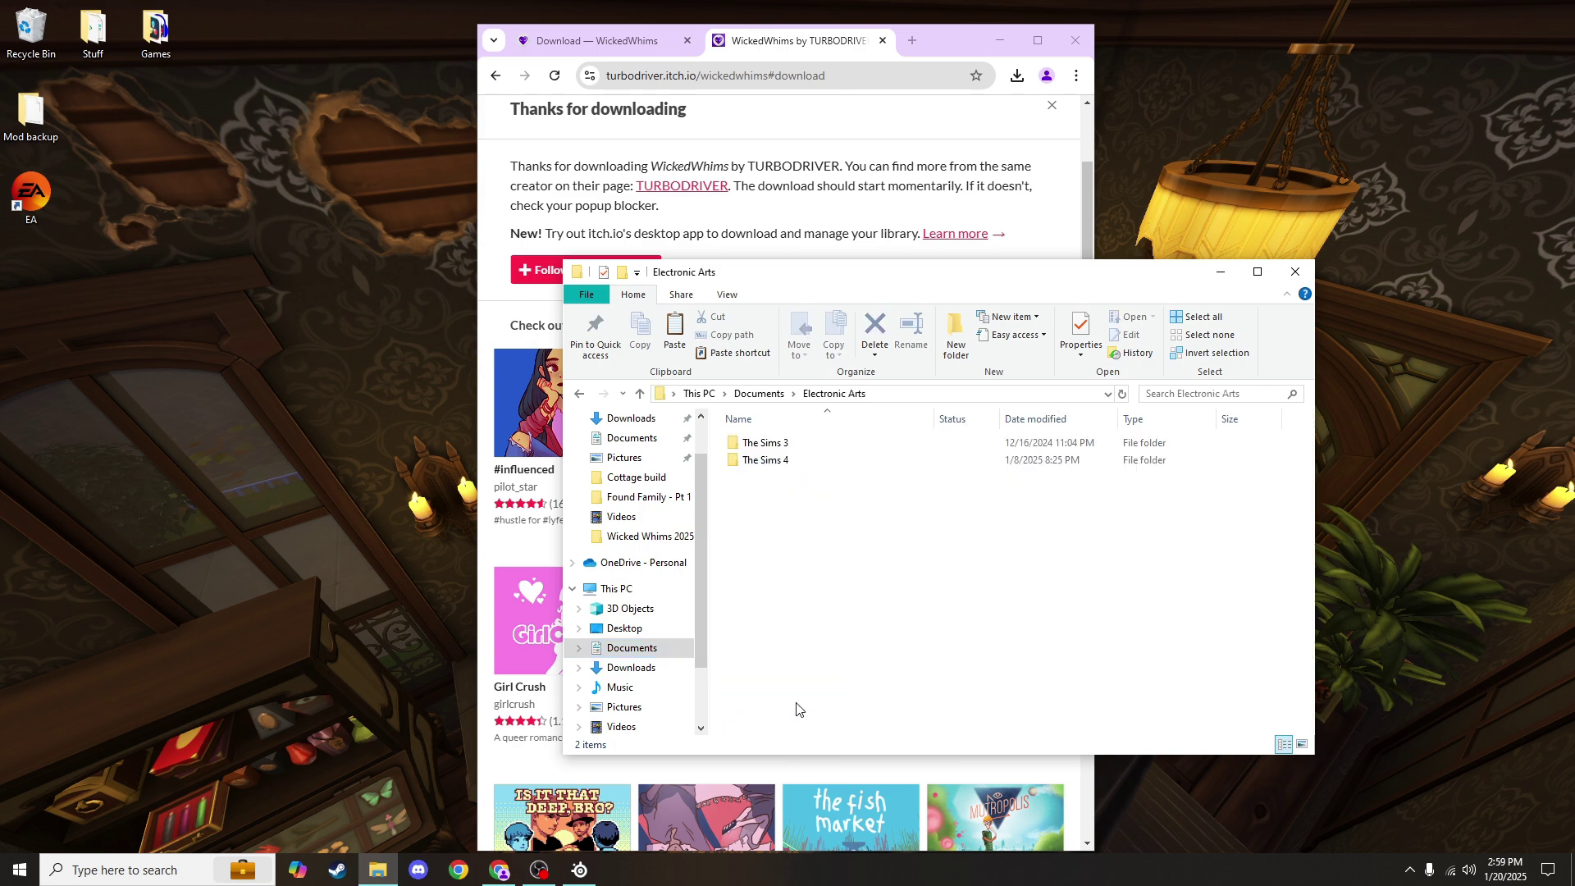
double_click(767, 461)
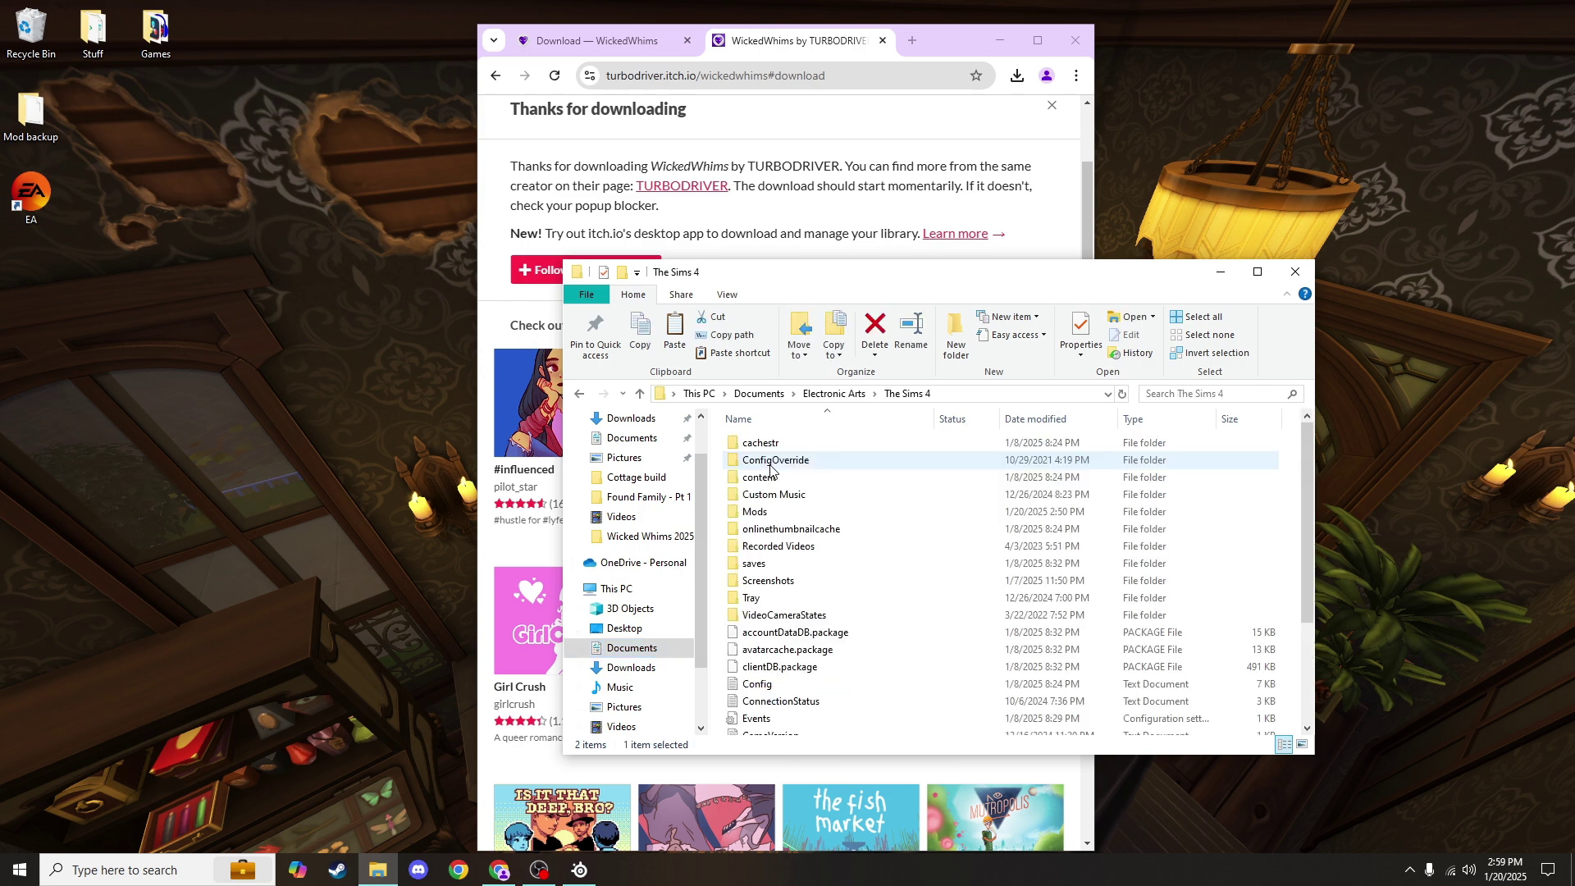
double_click(769, 513)
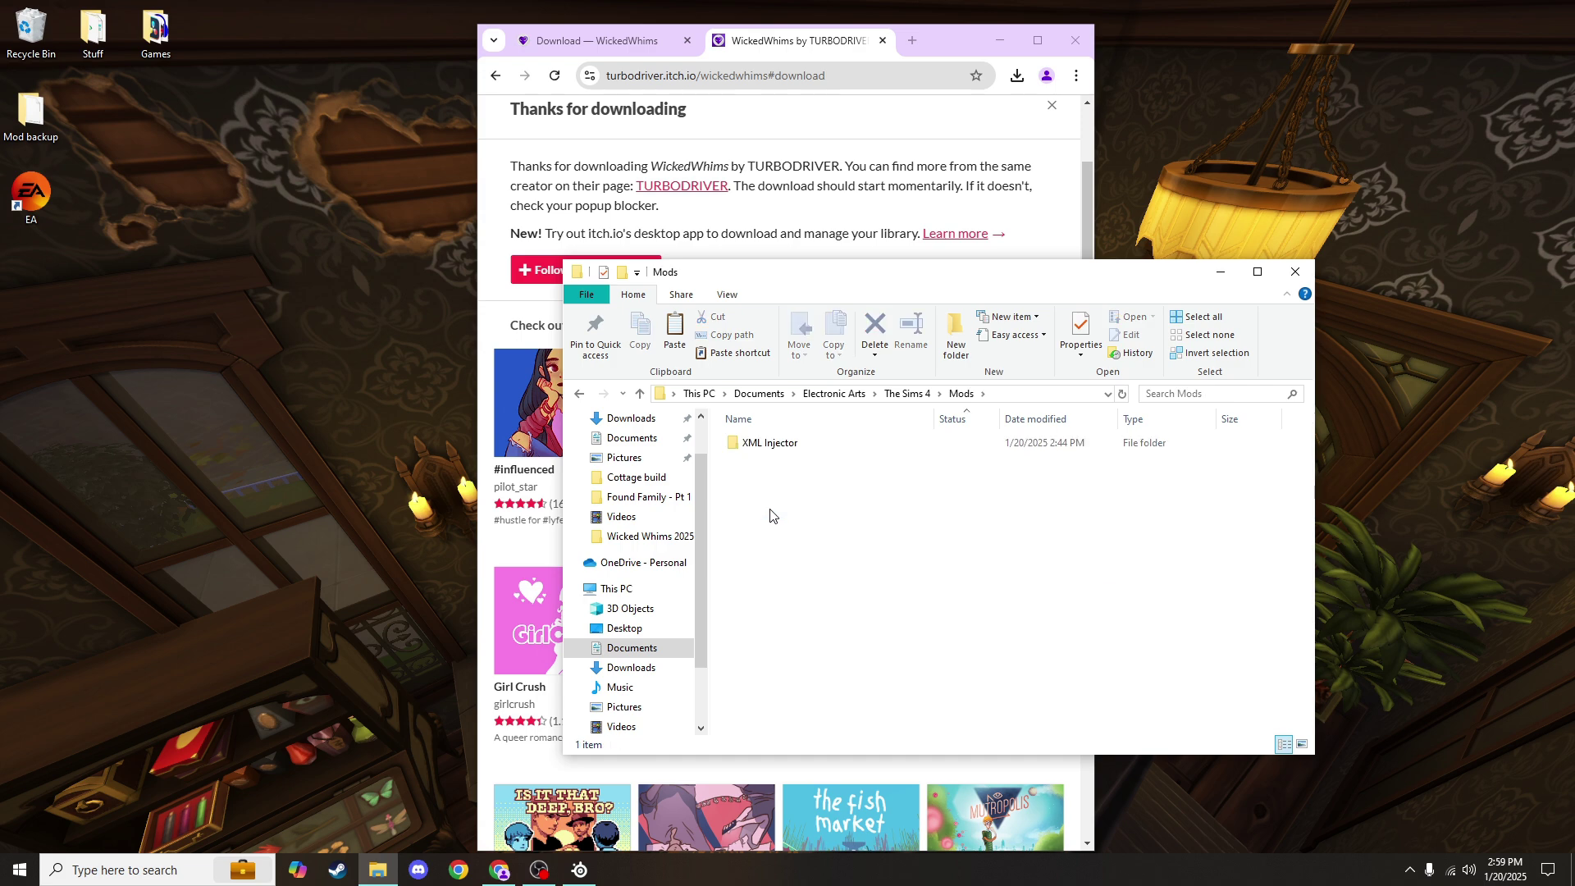
key(ctrl+v)
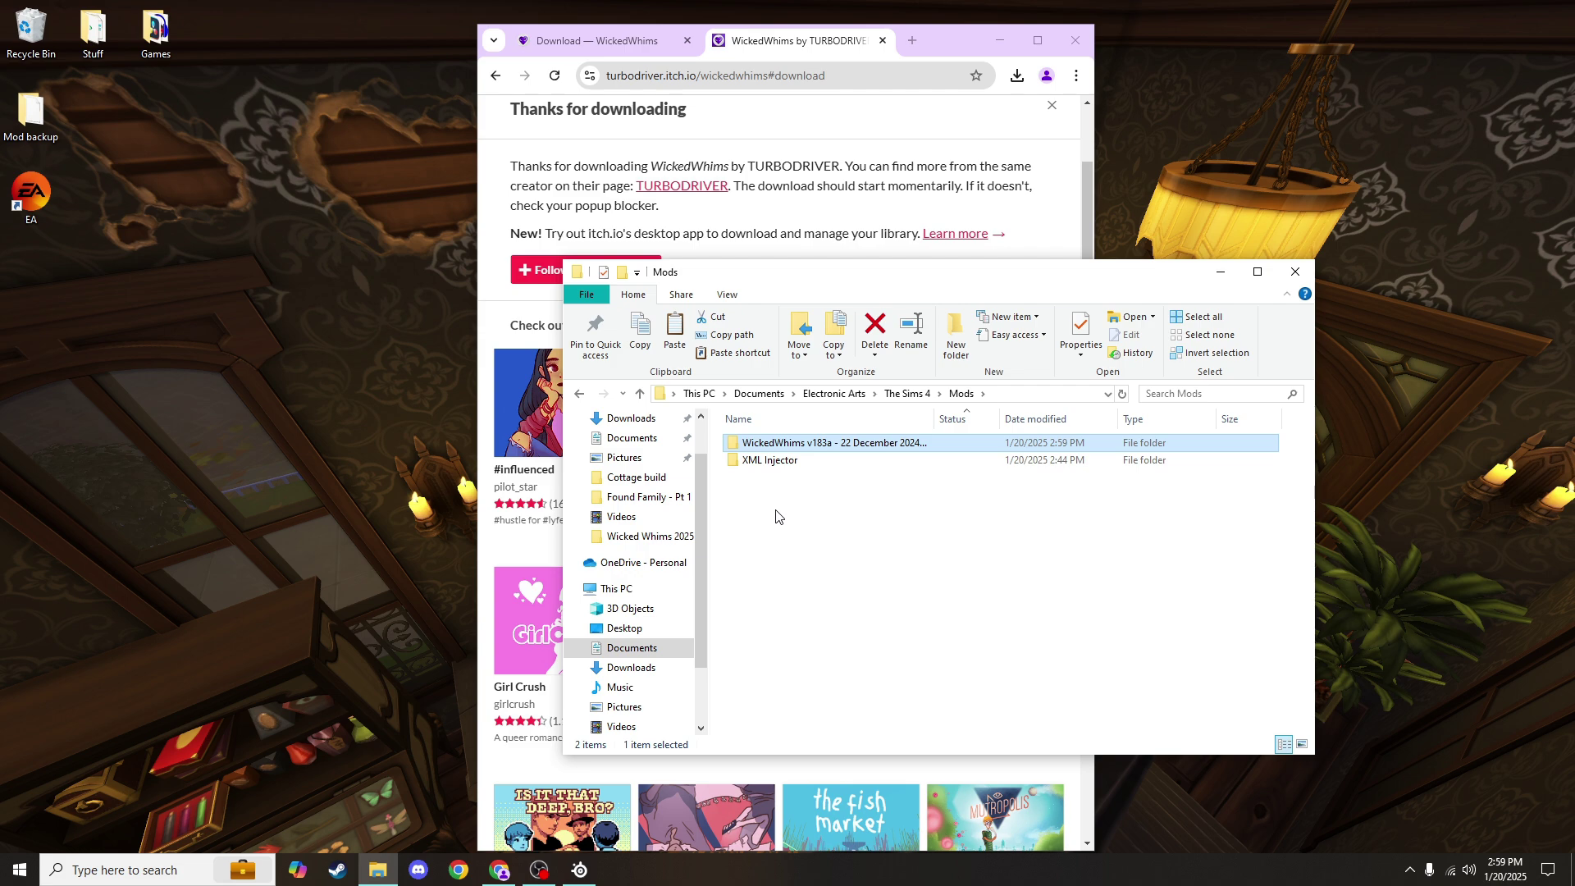
right_click(777, 512)
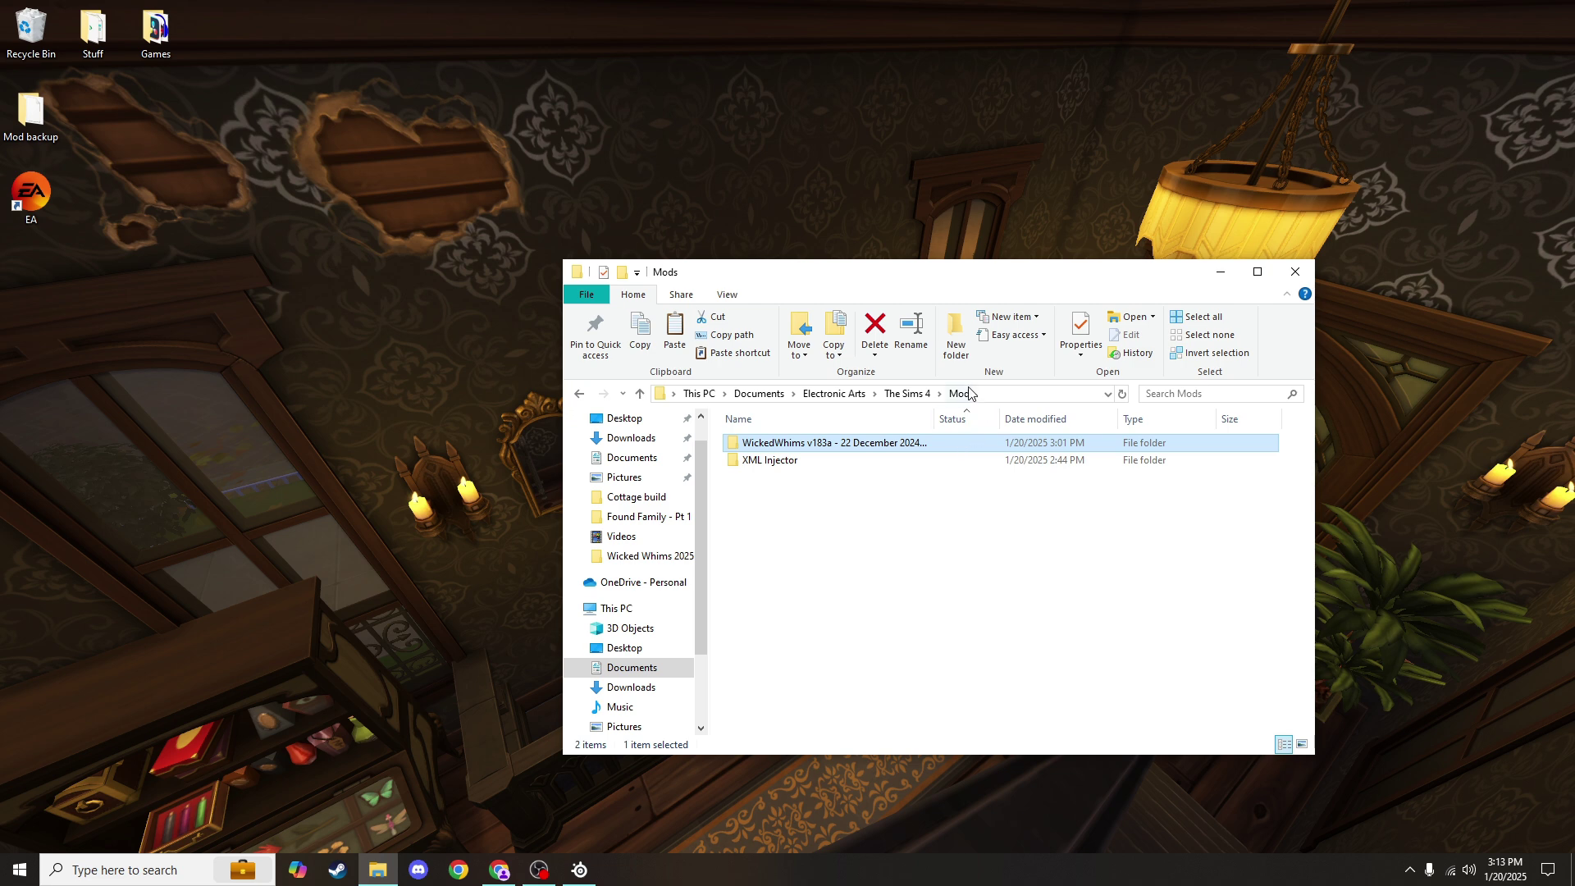
double_click(733, 444)
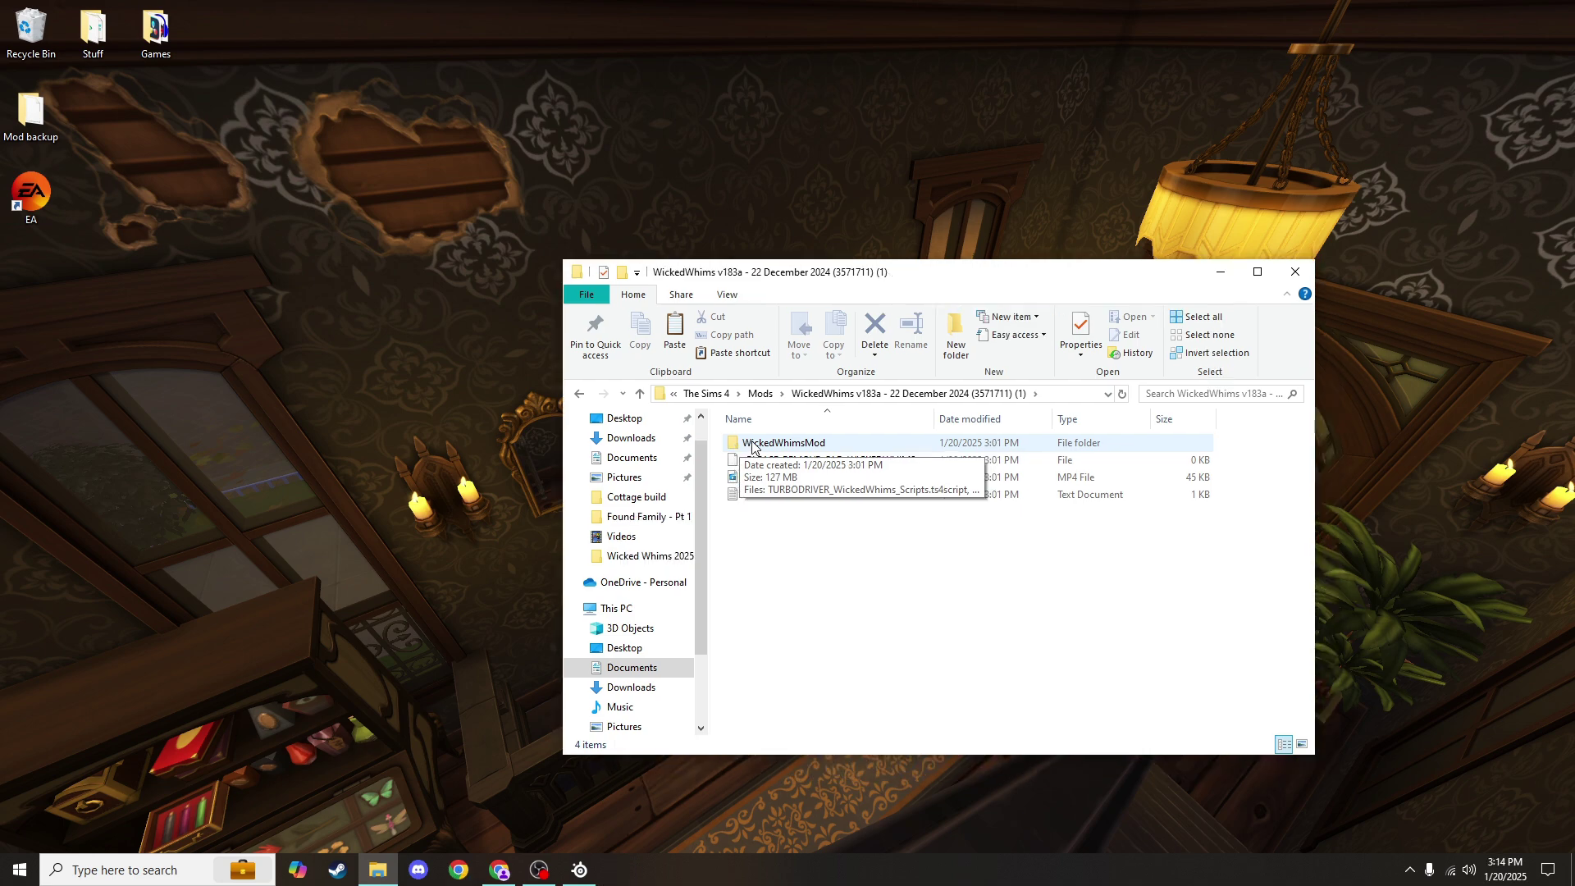
double_click(751, 444)
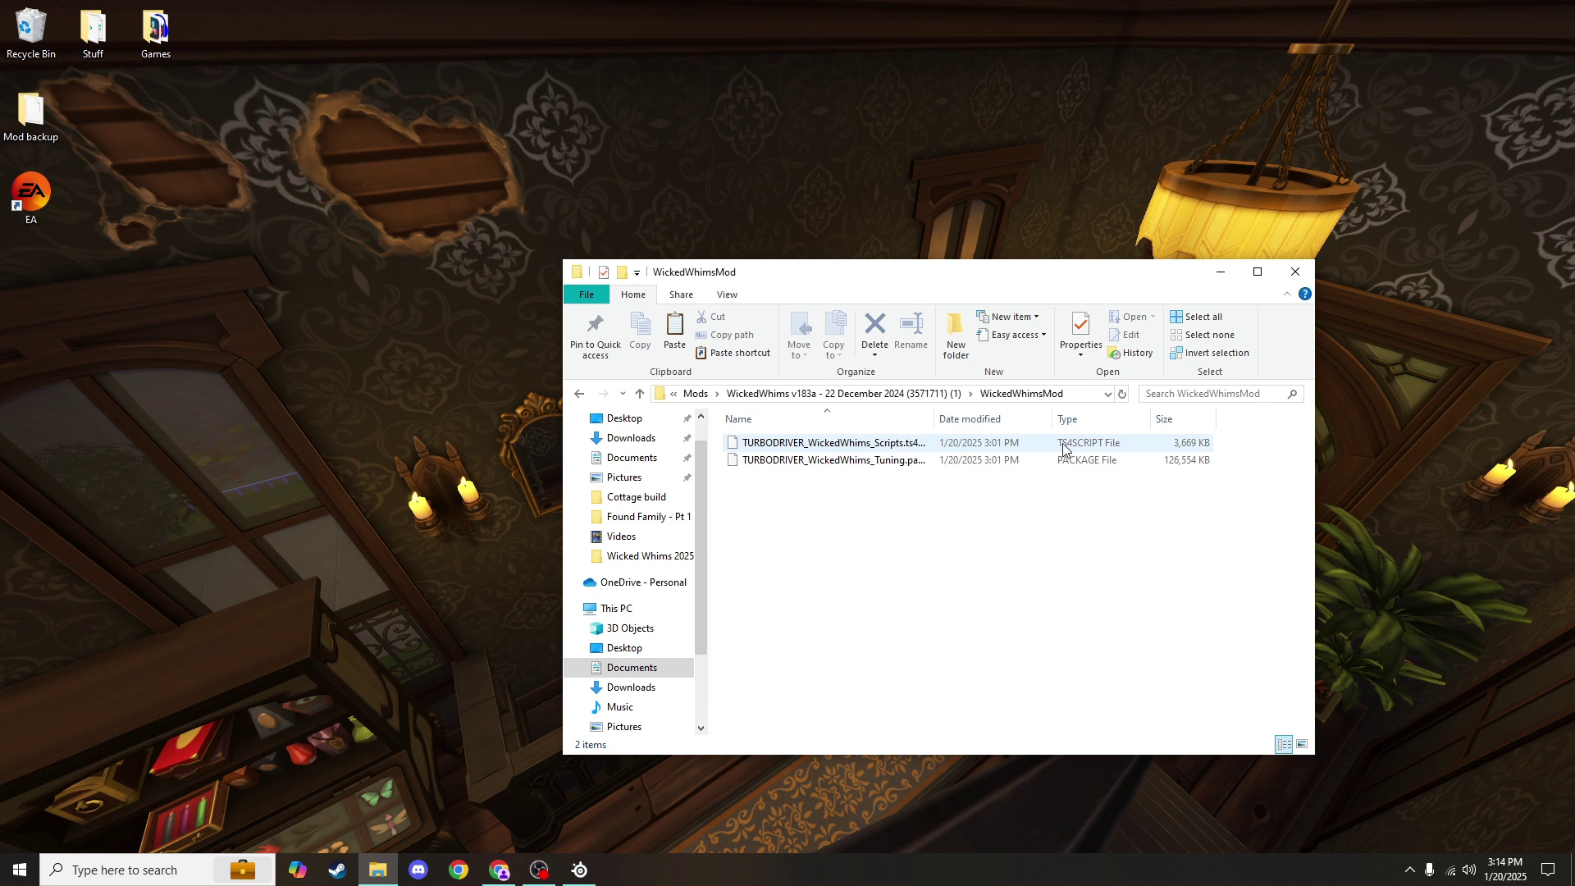
click(696, 394)
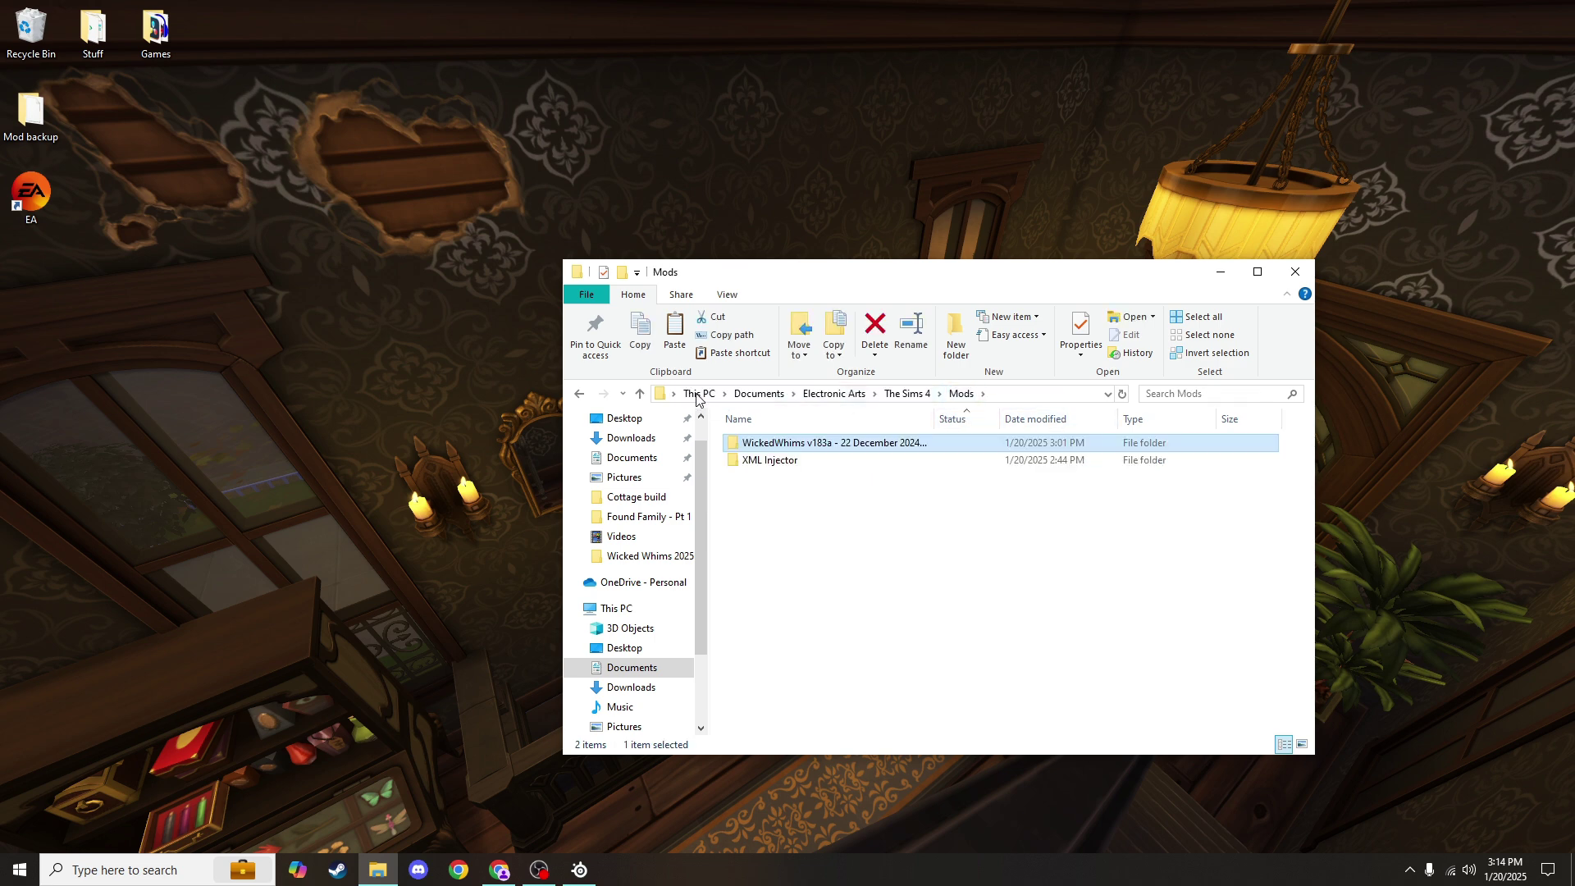
double_click(753, 444)
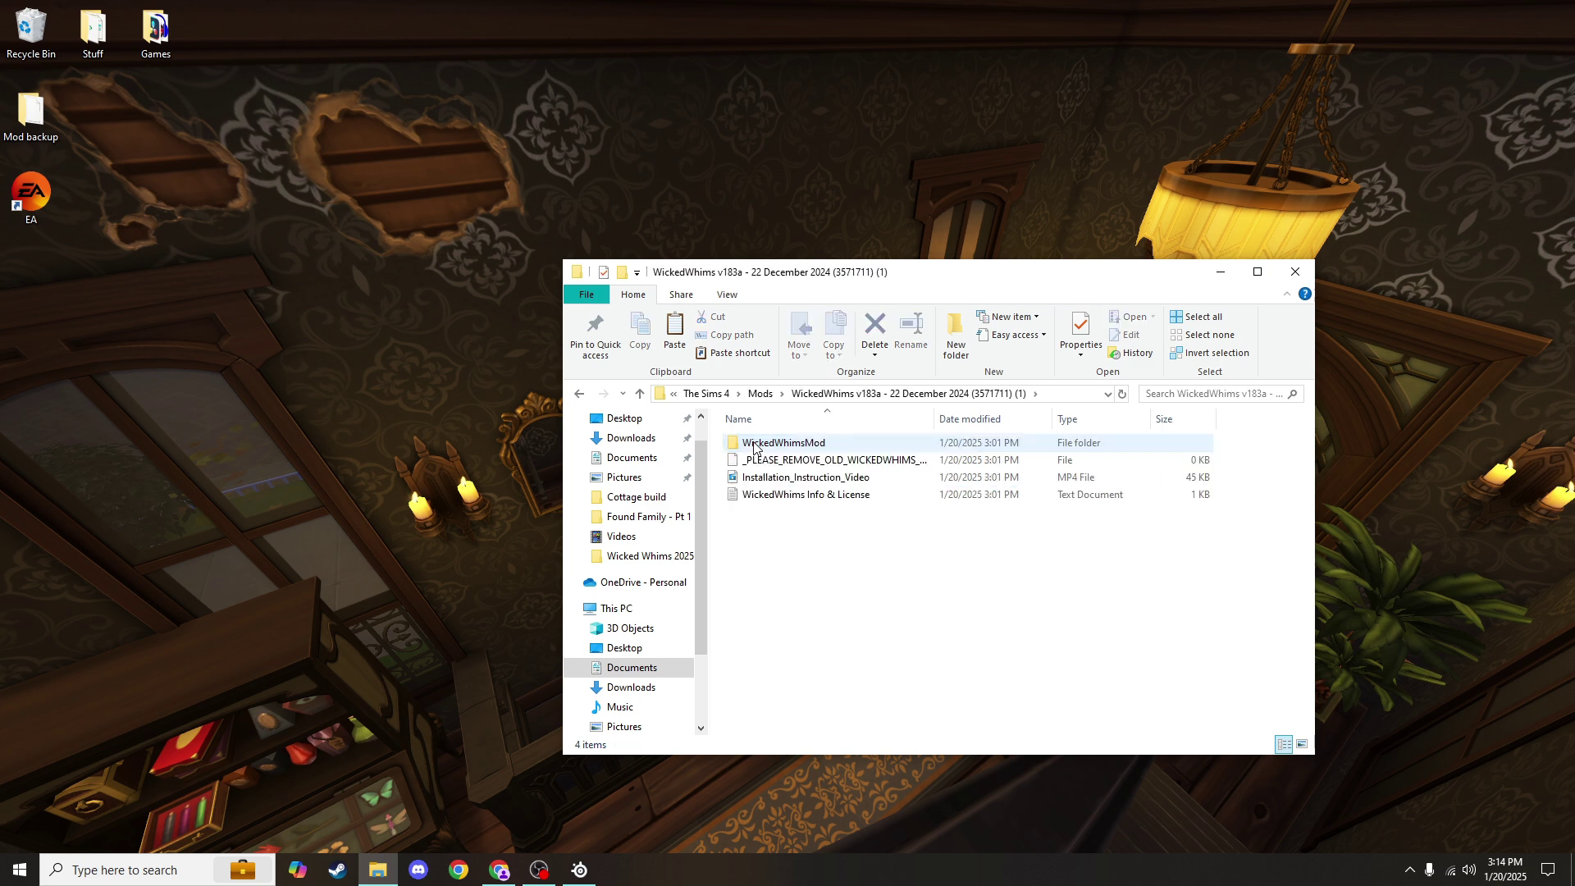
Paste WickedWhimsMod directly into Mods and delete the leftover WickedWhims v183a folder.
click(754, 447)
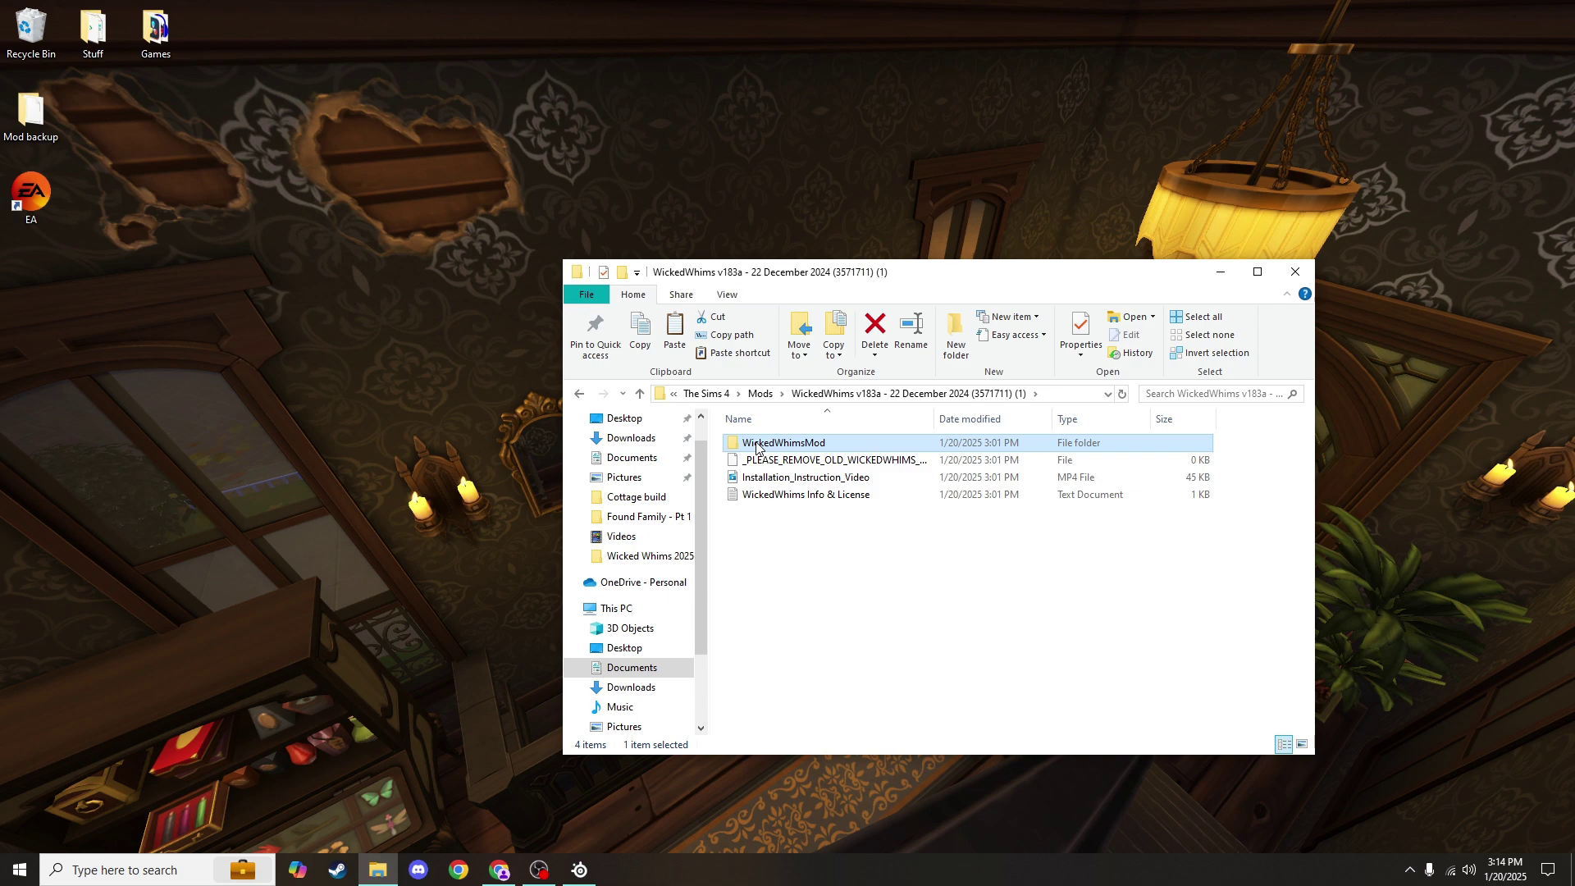
right_click(757, 448)
click(760, 394)
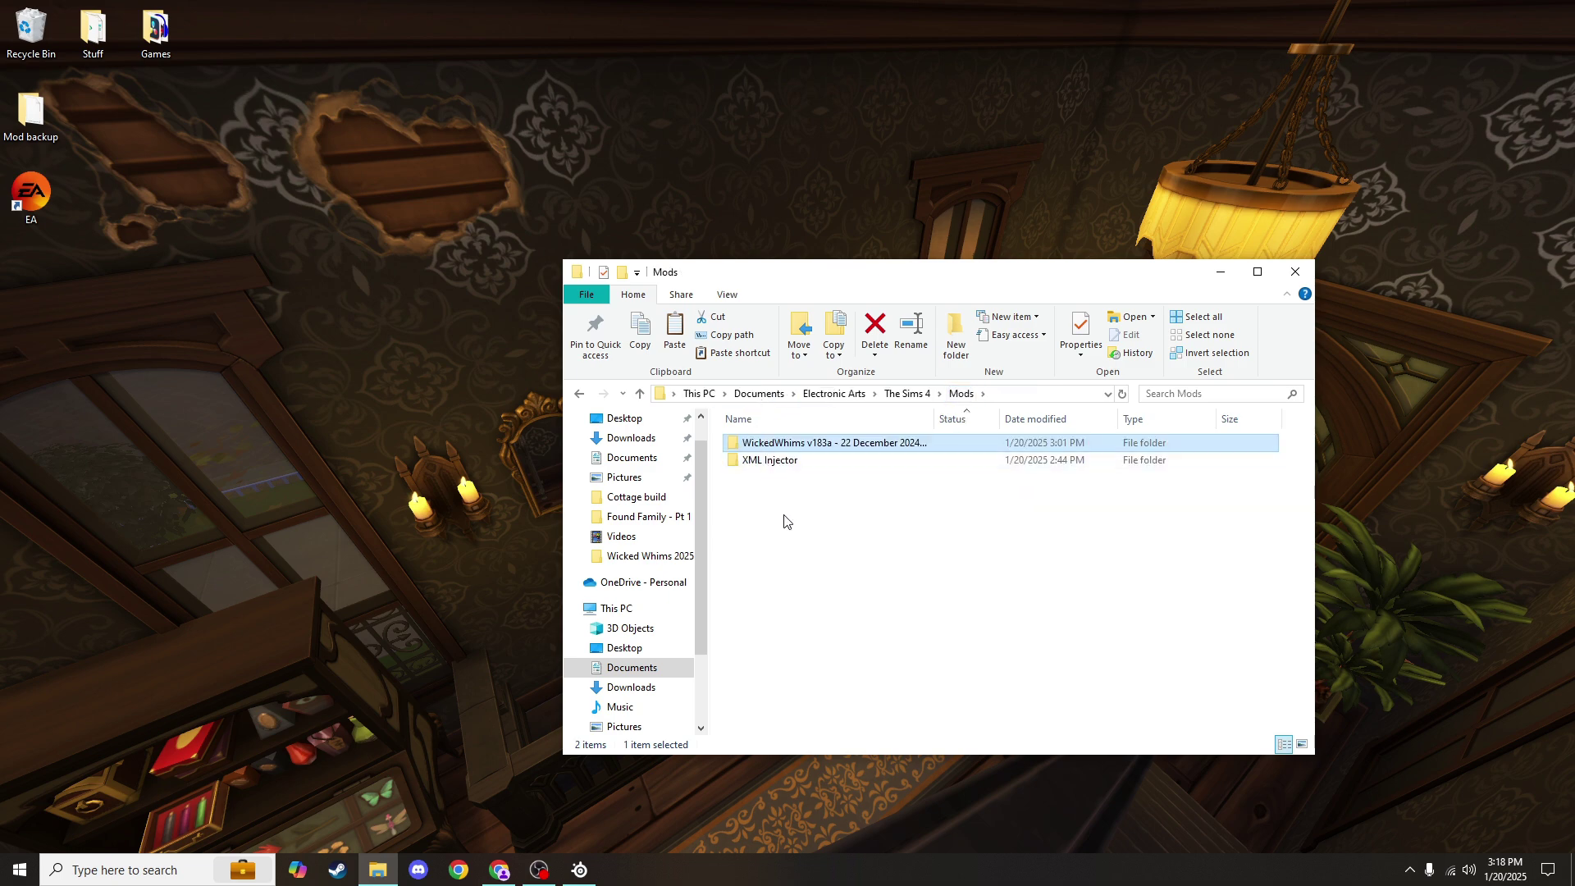
right_click(823, 562)
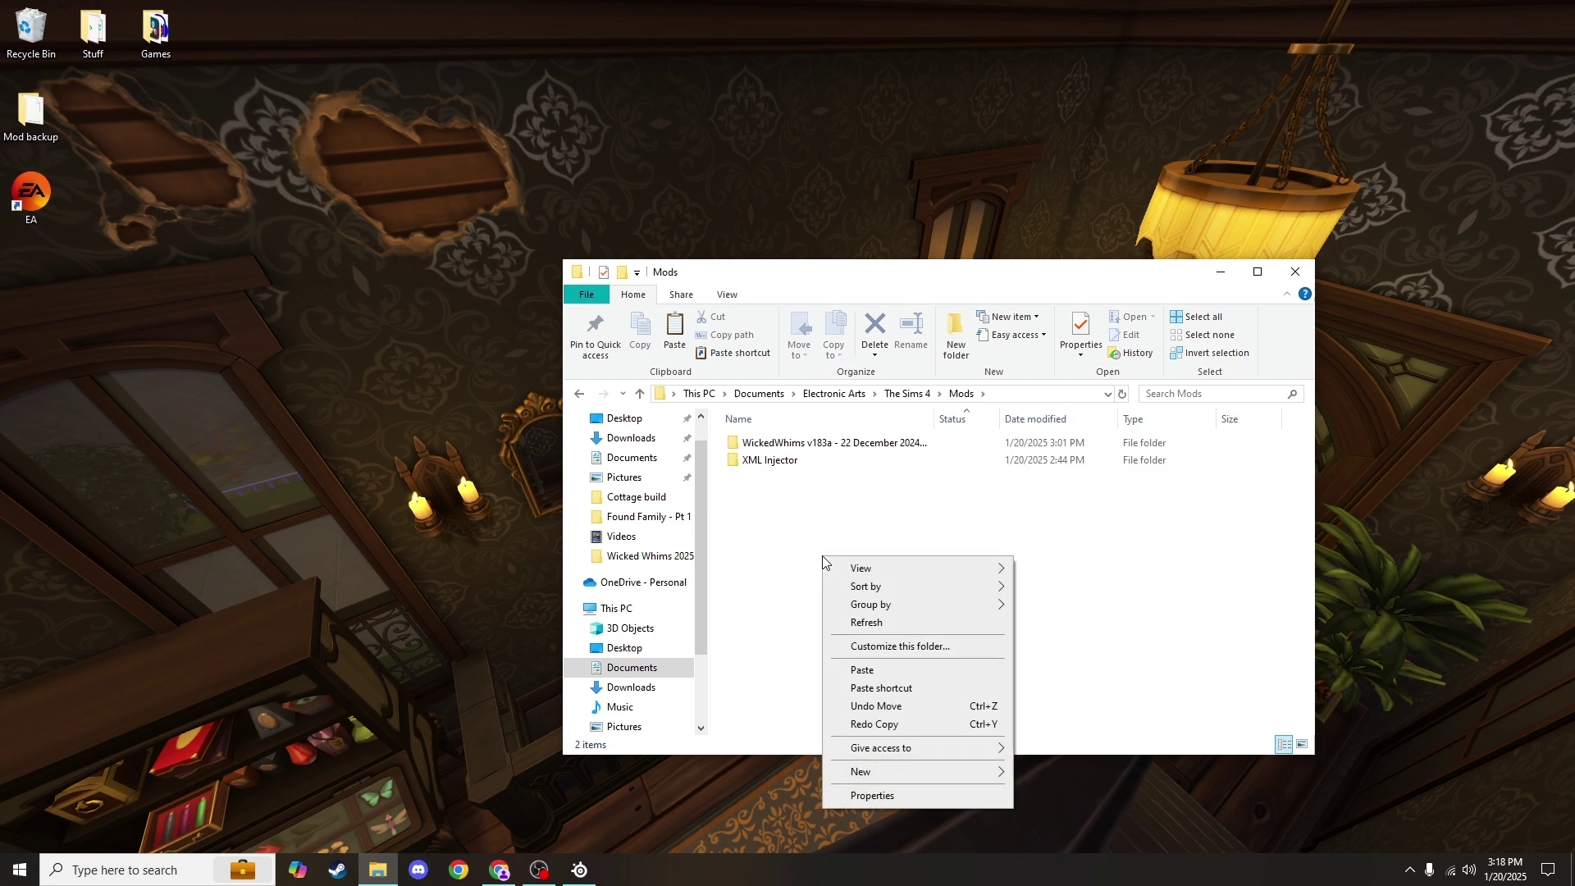
click(871, 671)
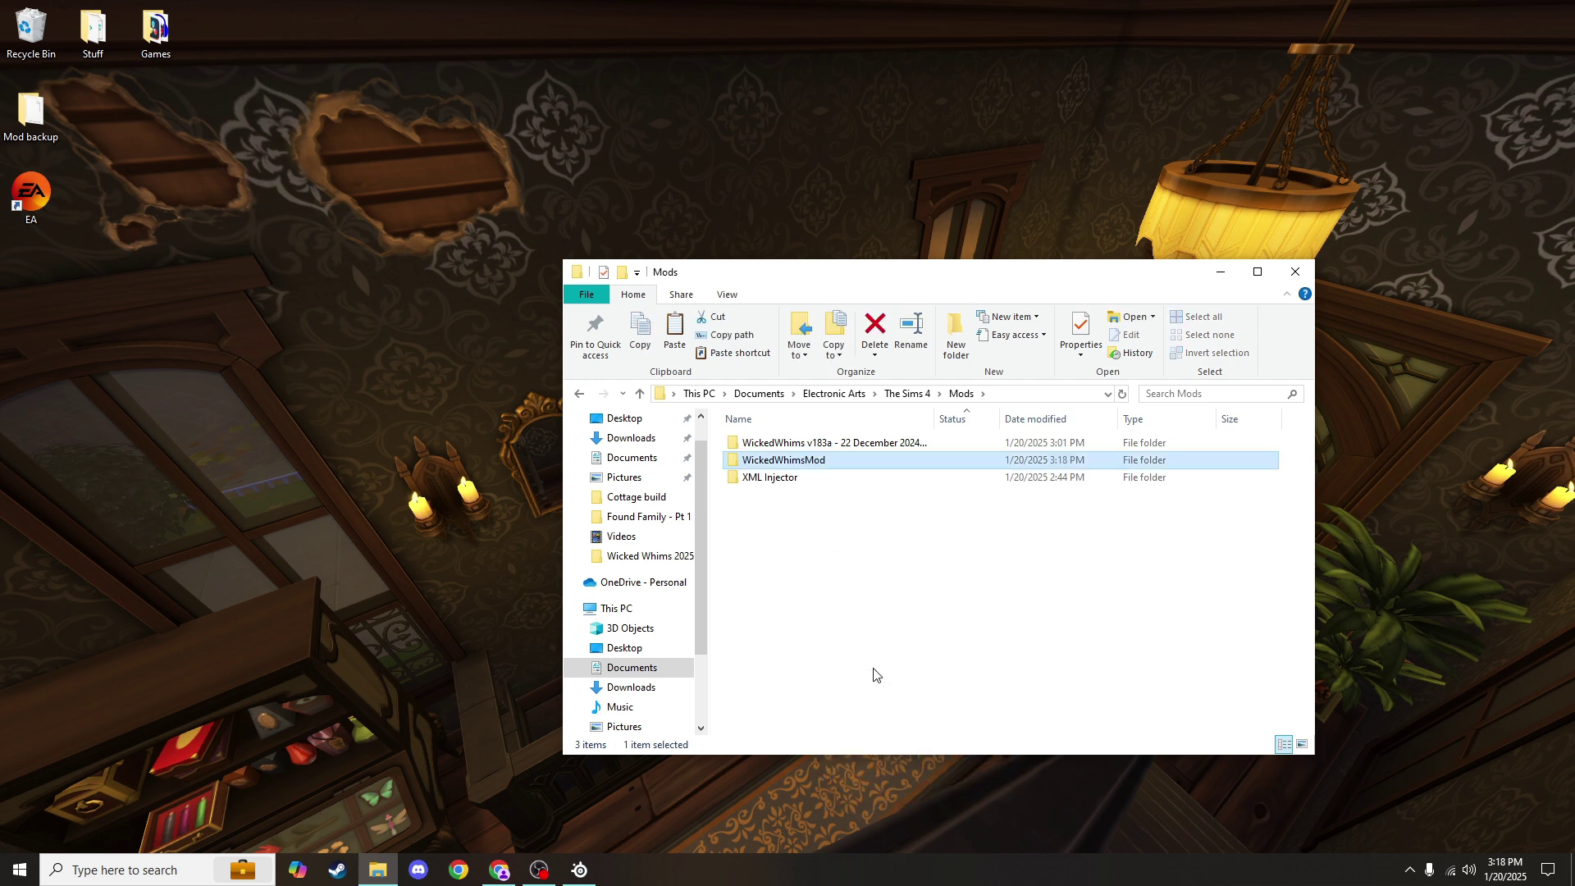
click(781, 446)
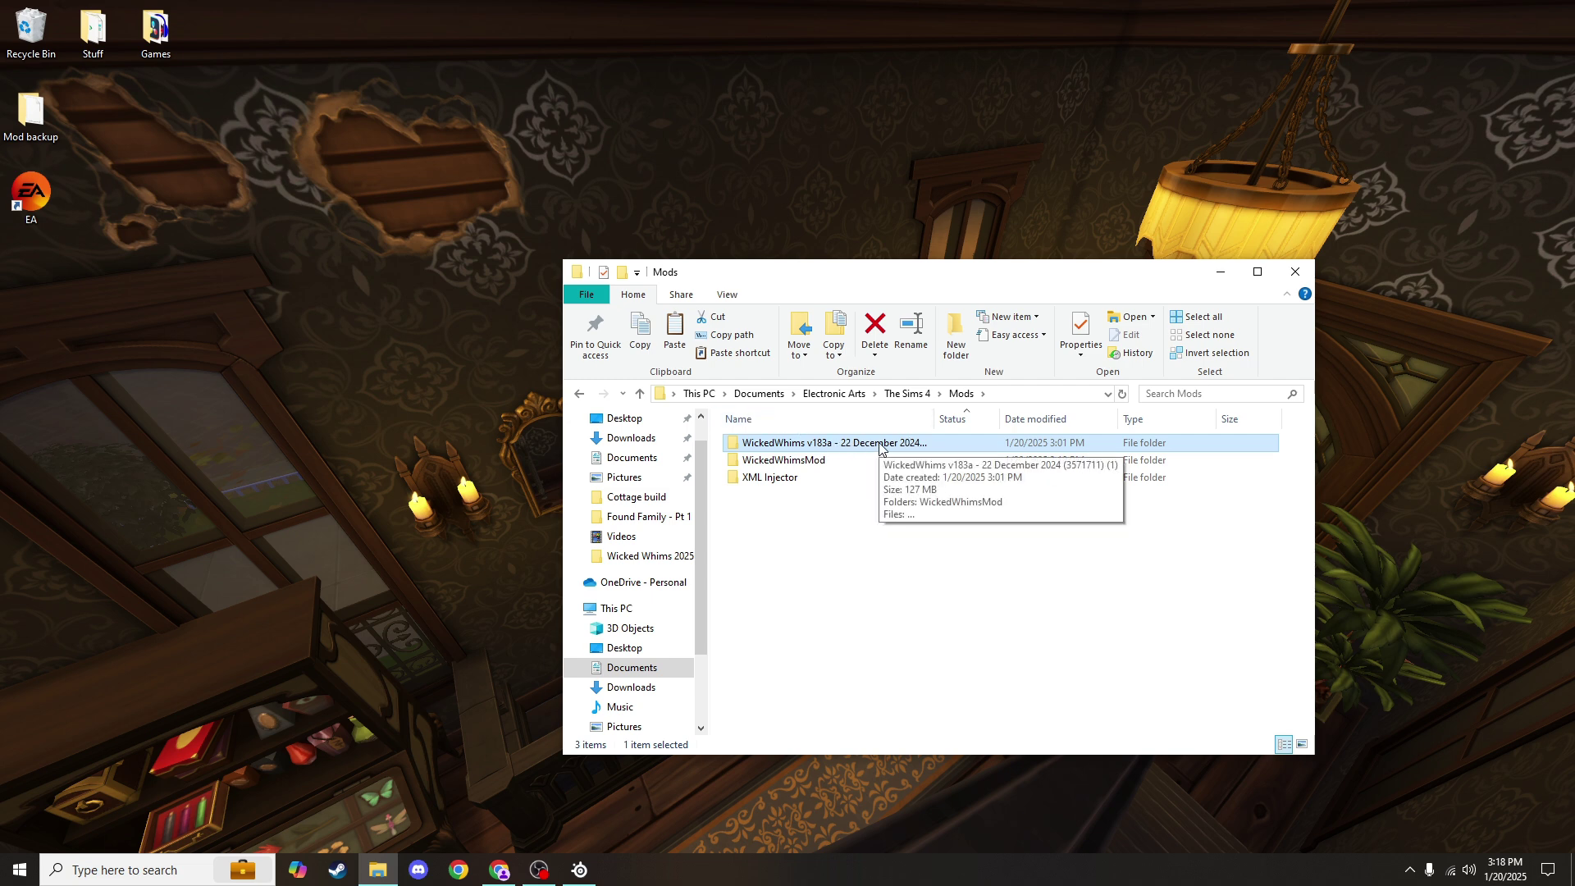
key(Delete)
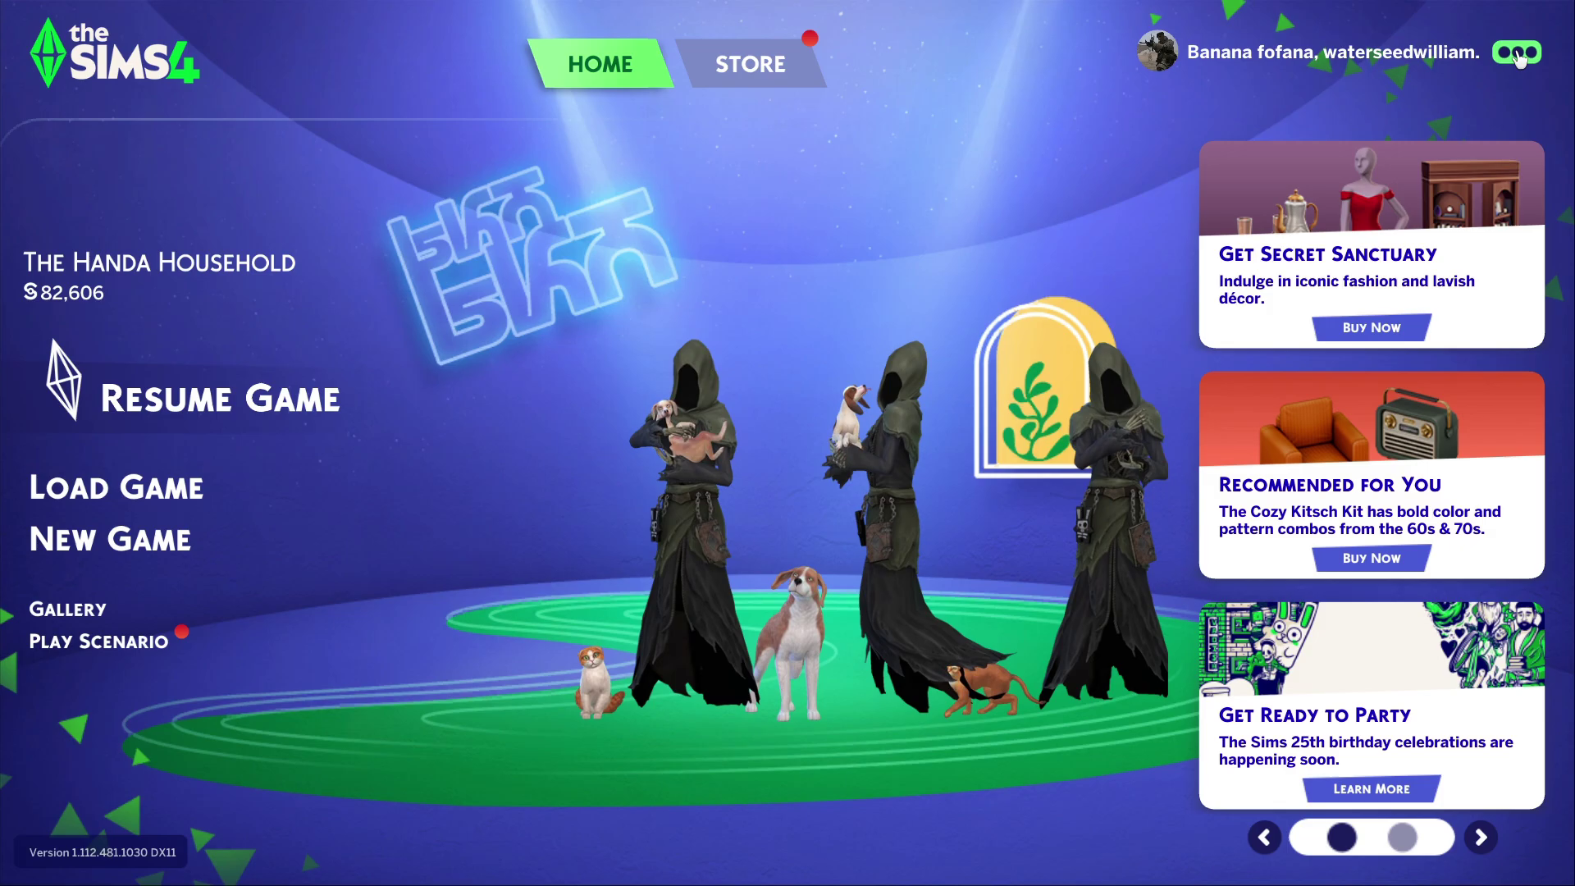
Turn on Enable Custom Content and Mods under Game Options > Other and apply the changes.
click(1519, 55)
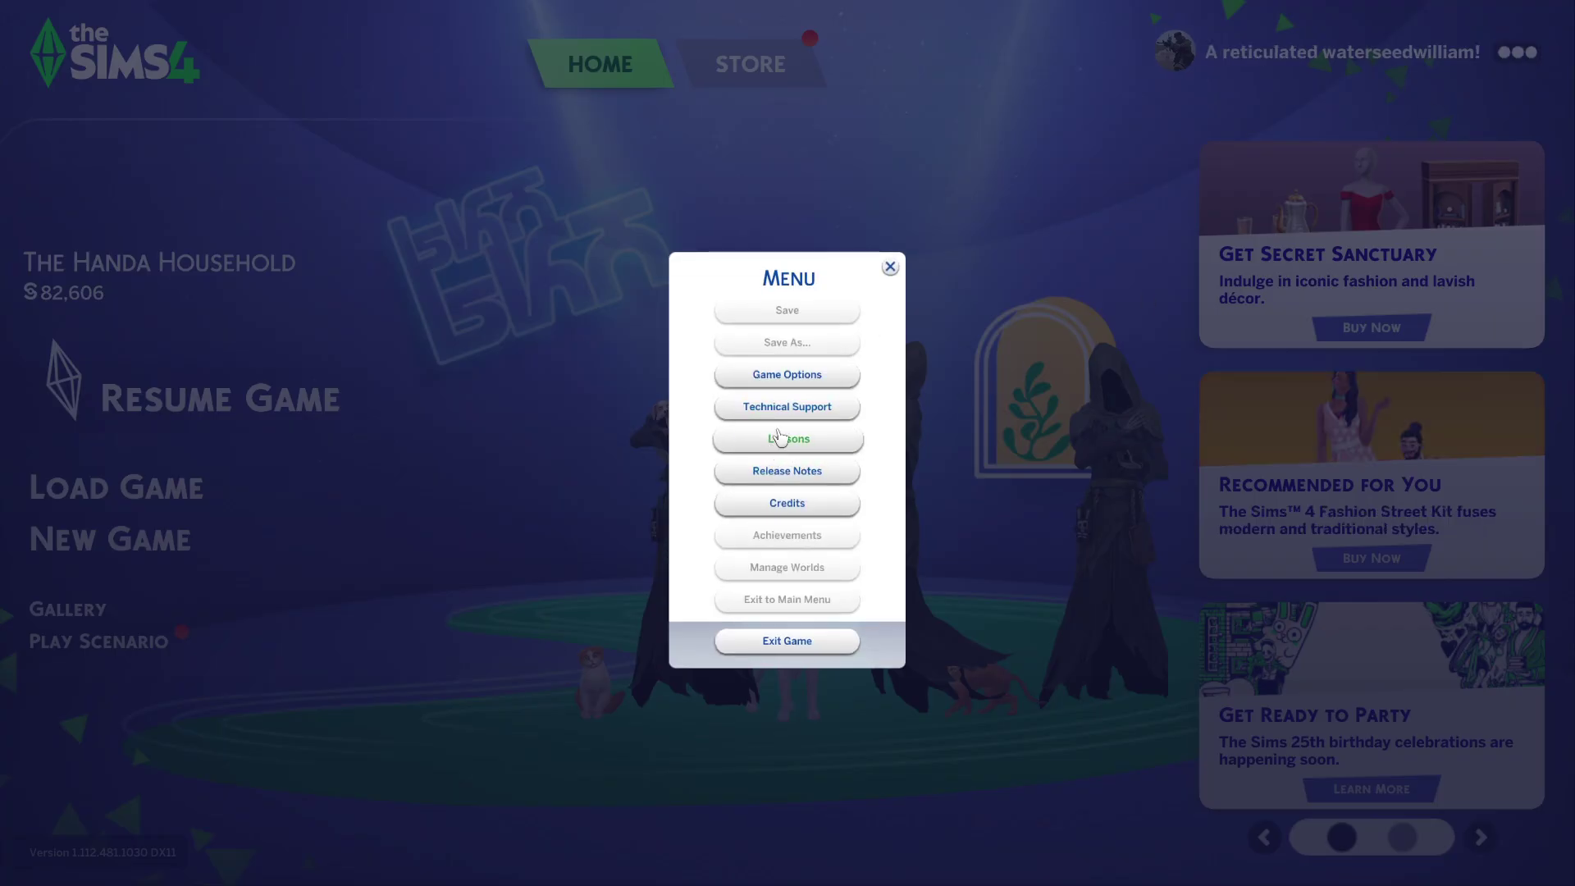
click(789, 375)
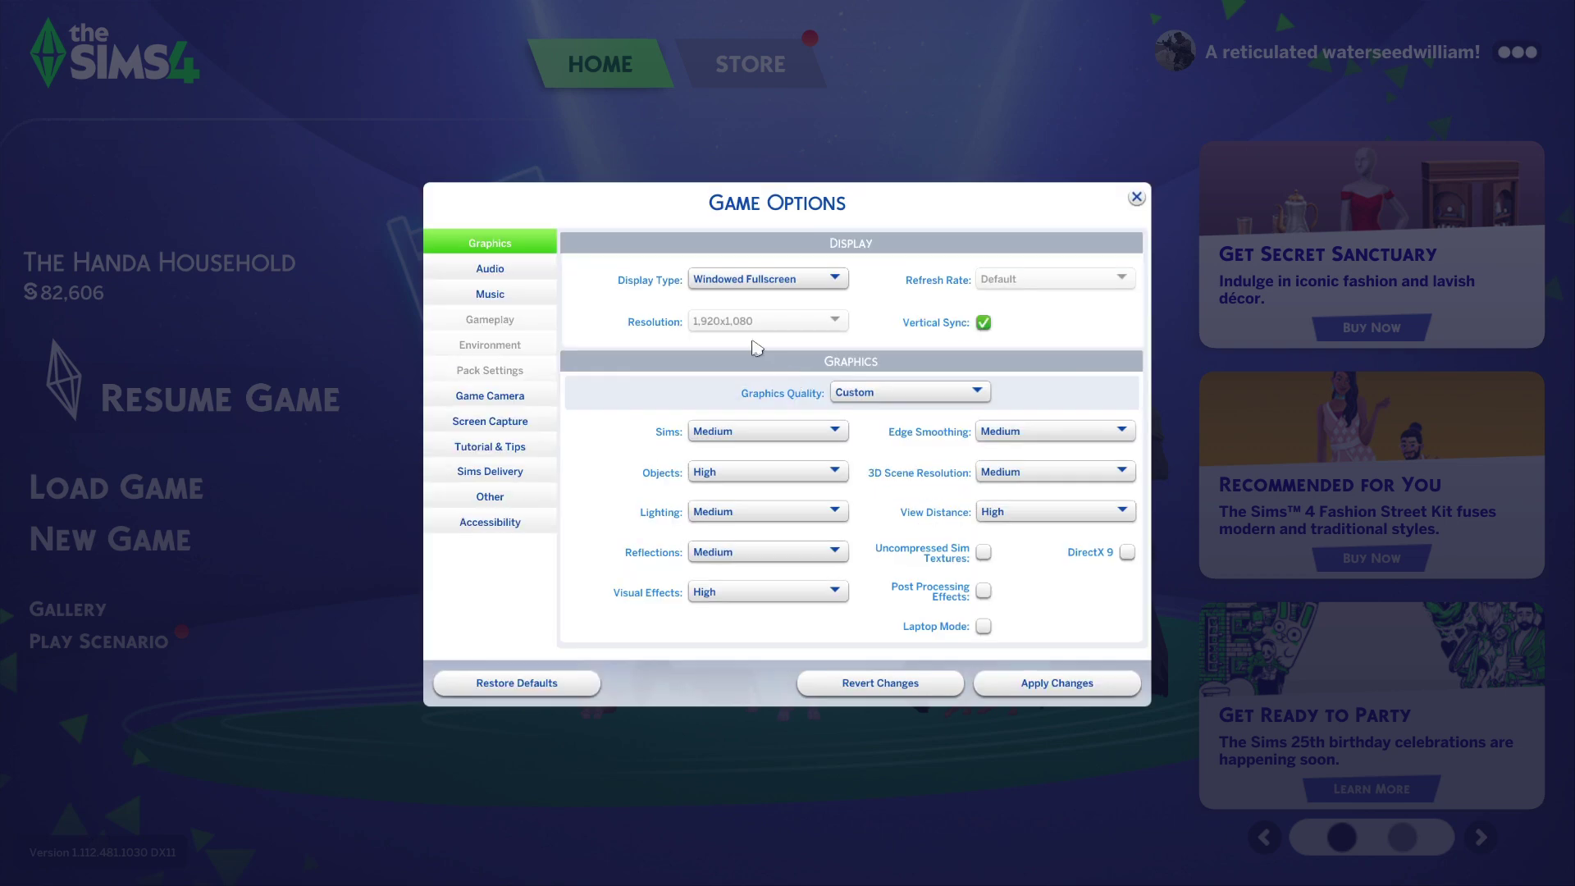
click(491, 502)
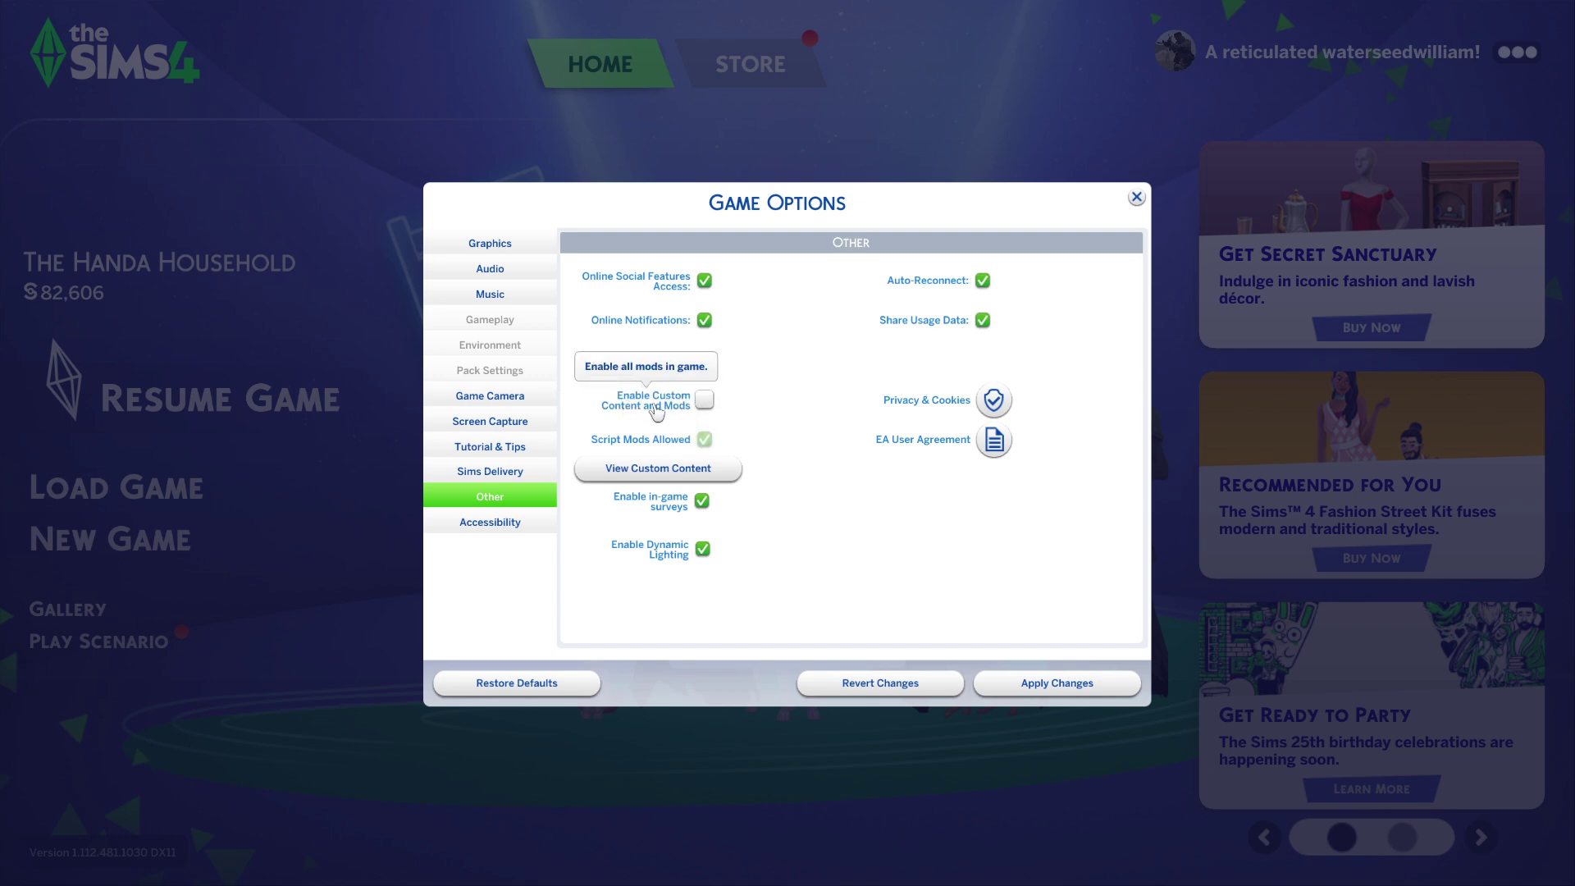
click(704, 399)
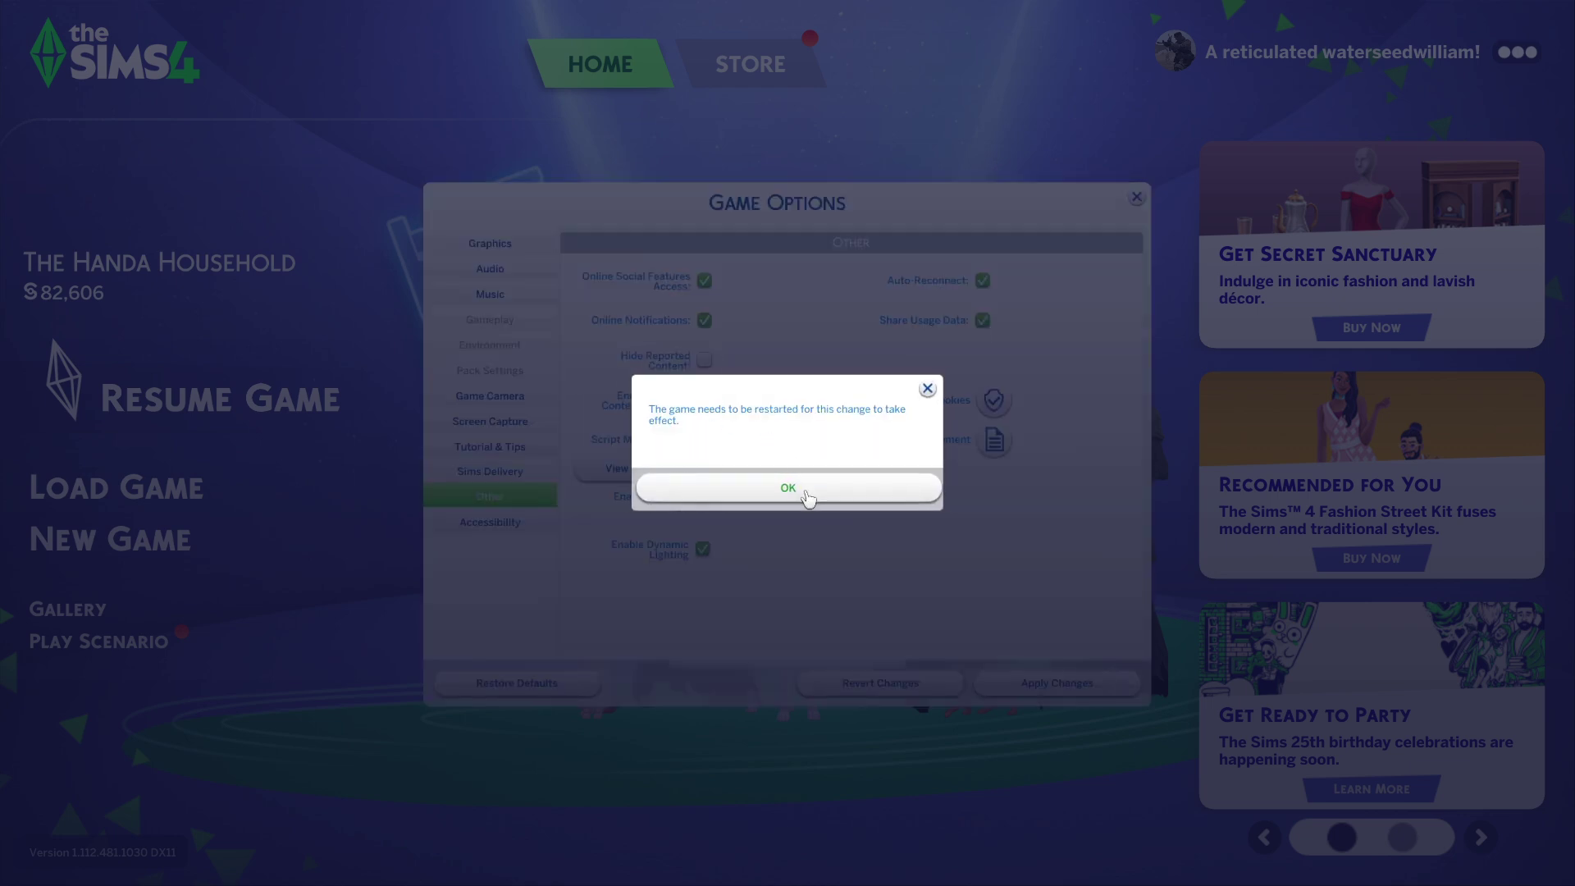
click(808, 498)
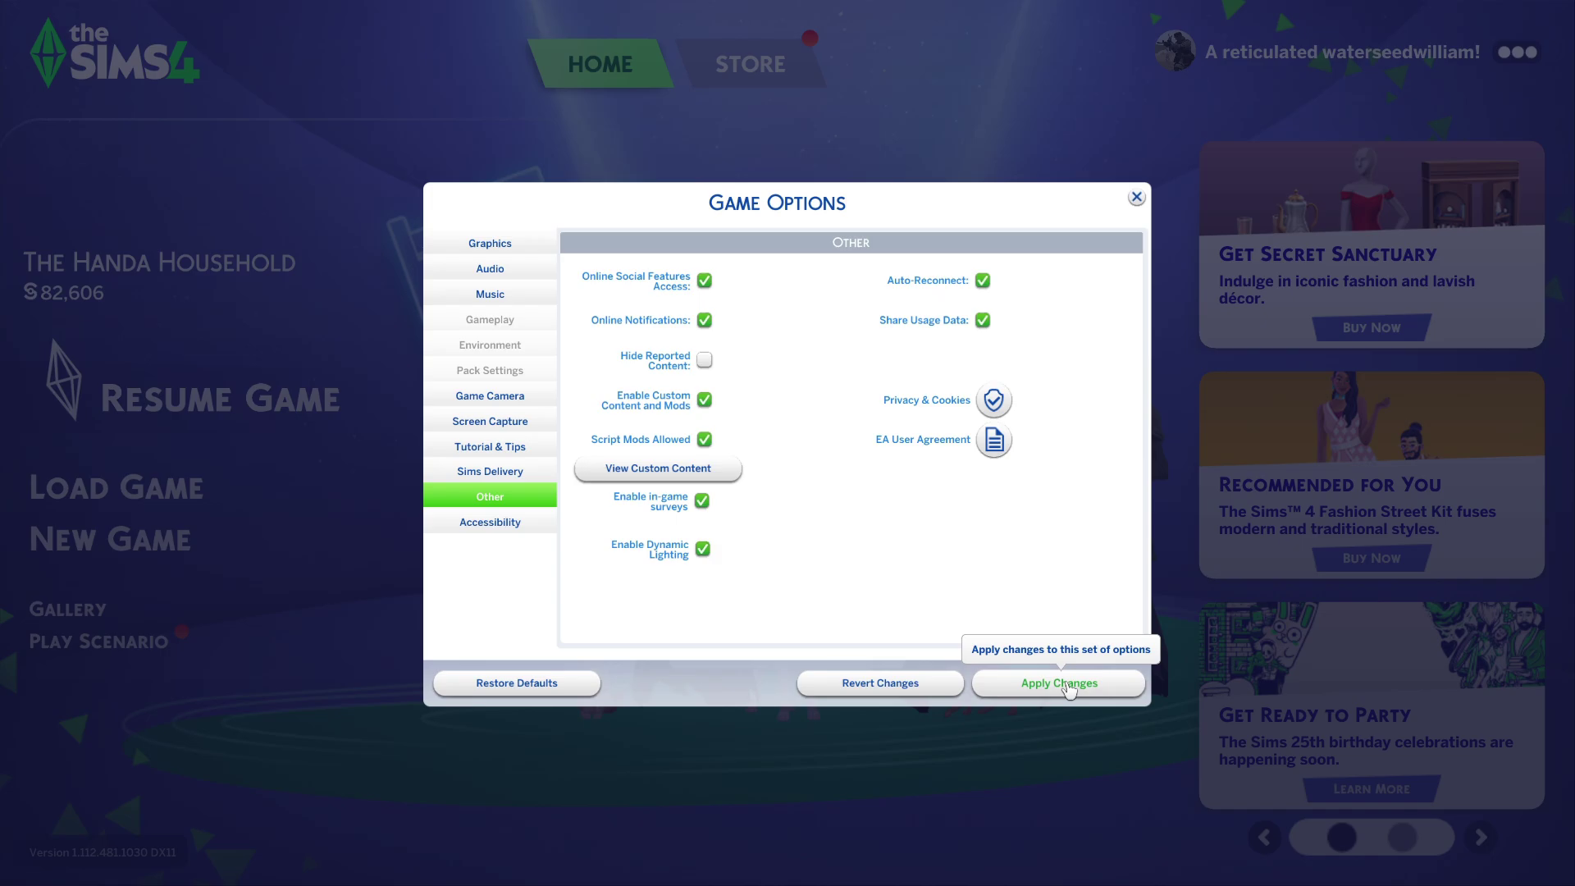
click(1059, 685)
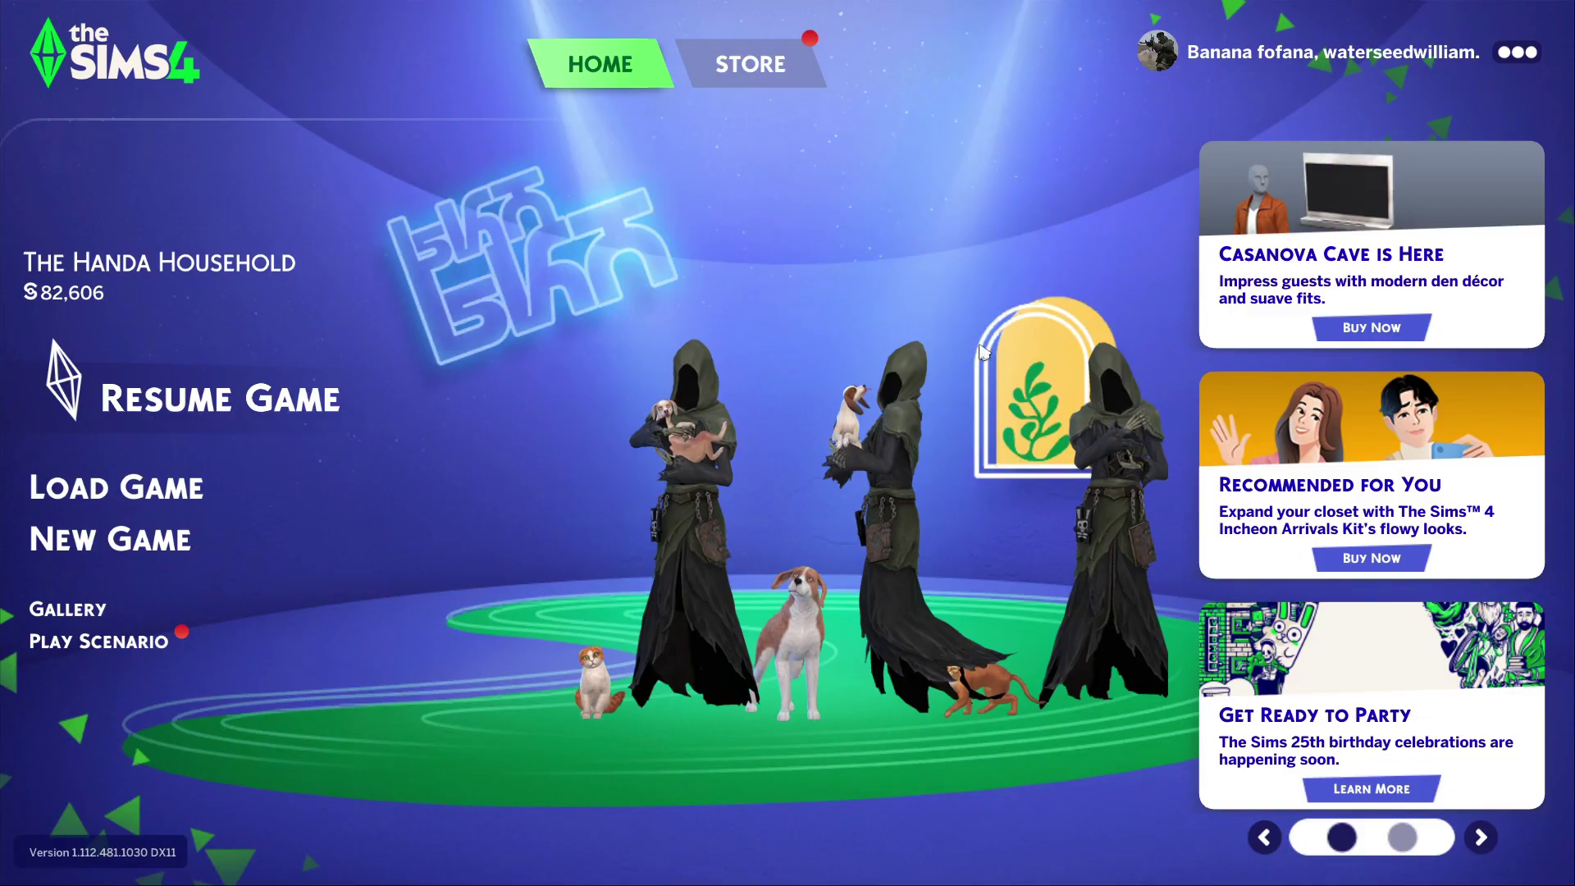
Resume the saved household, dismiss the WickedWhims notice, and show the standing Sim's More Choices with Wicked...
click(222, 400)
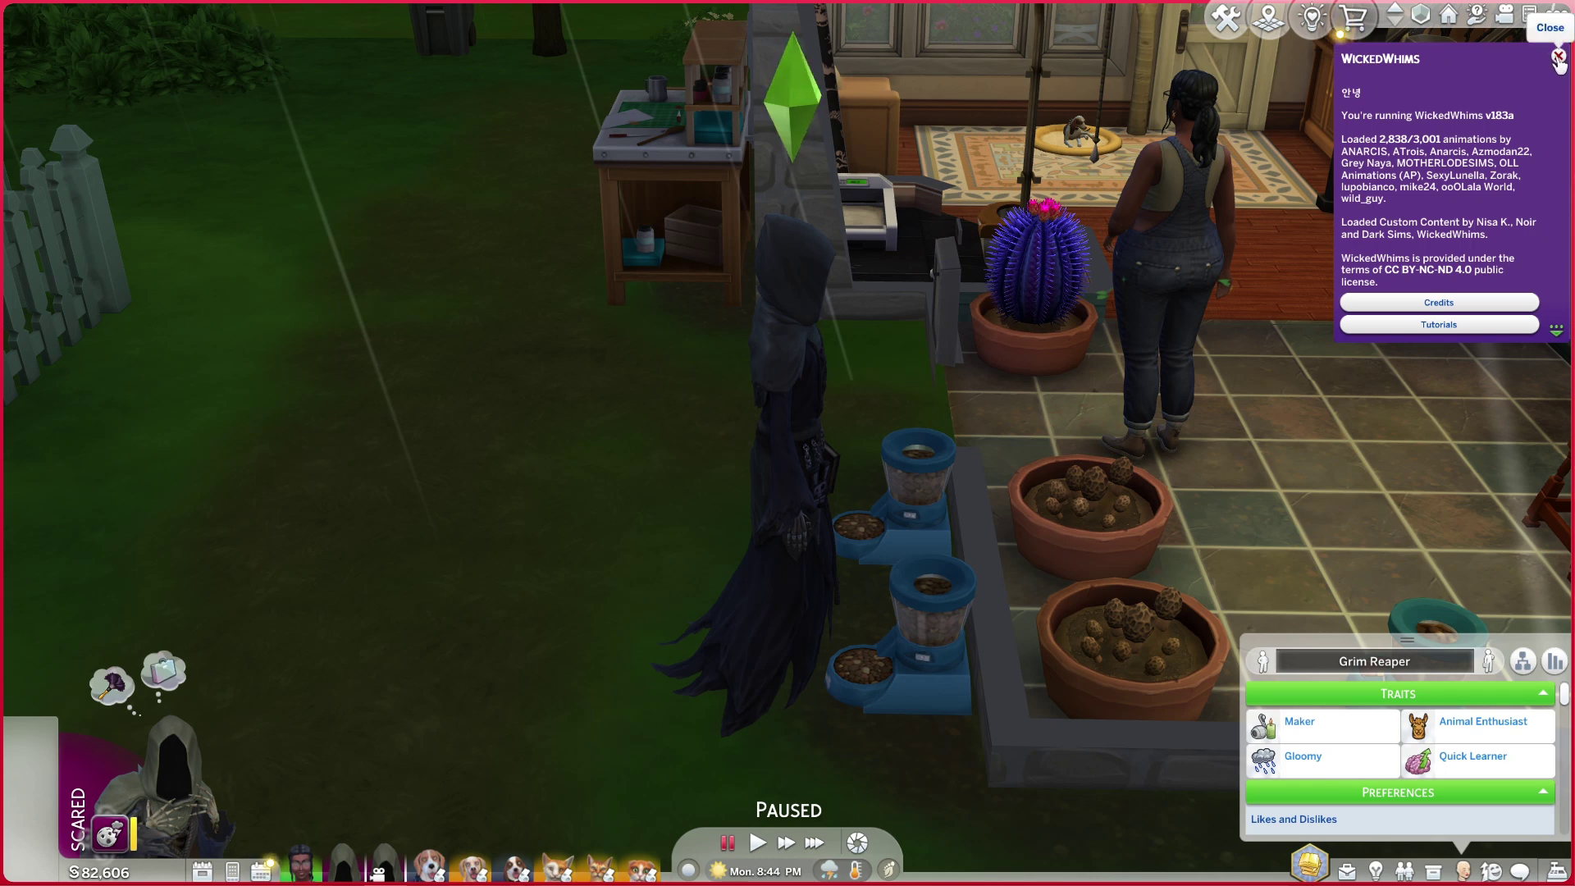
click(1557, 56)
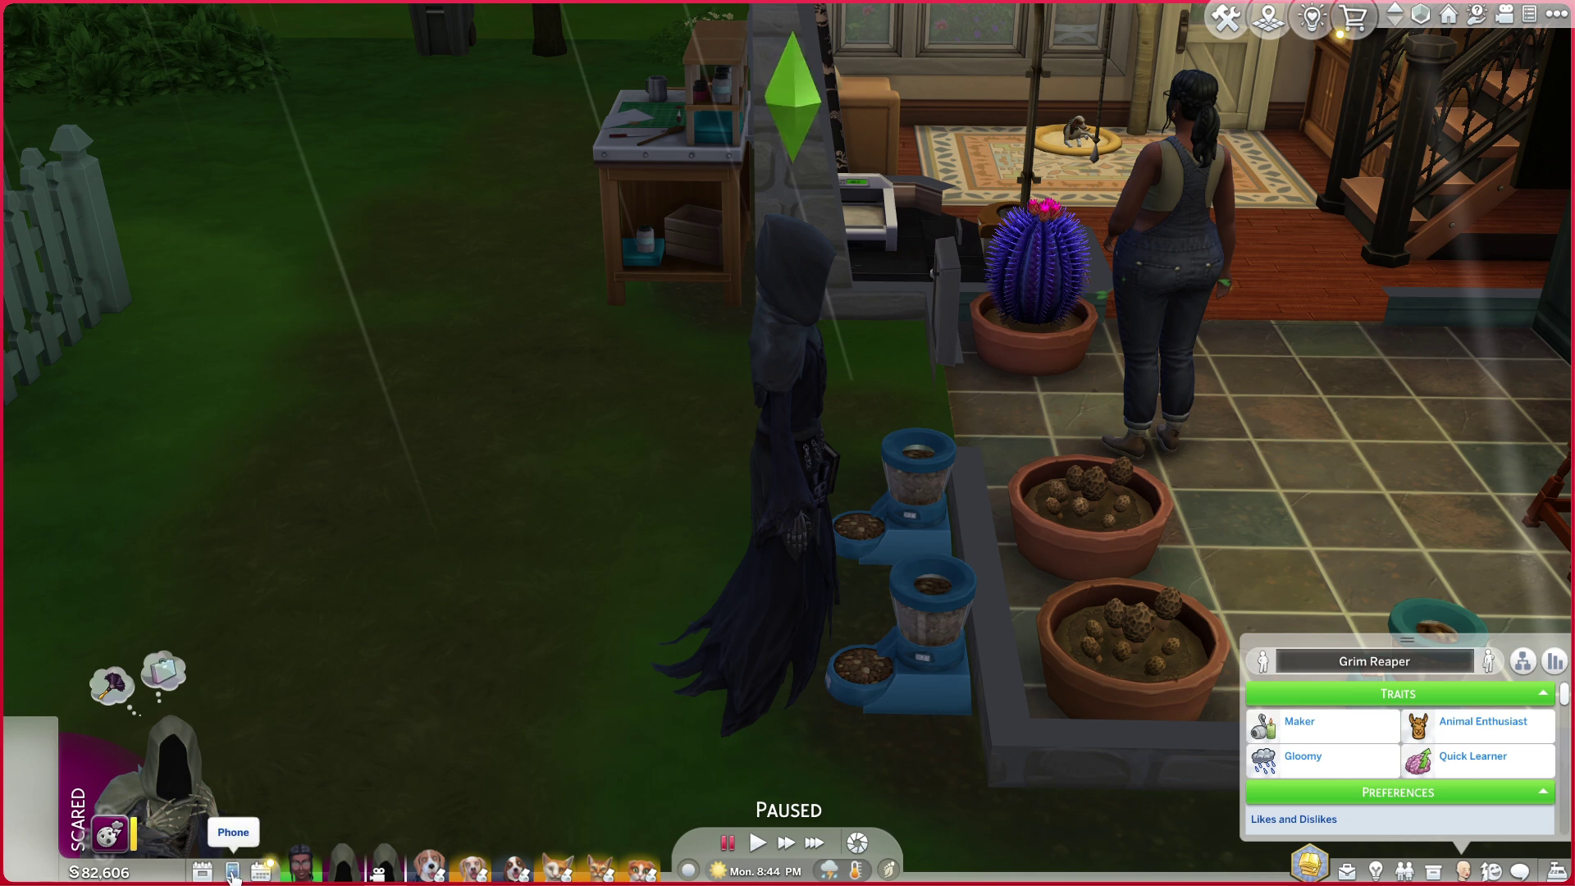
click(1189, 228)
click(1184, 79)
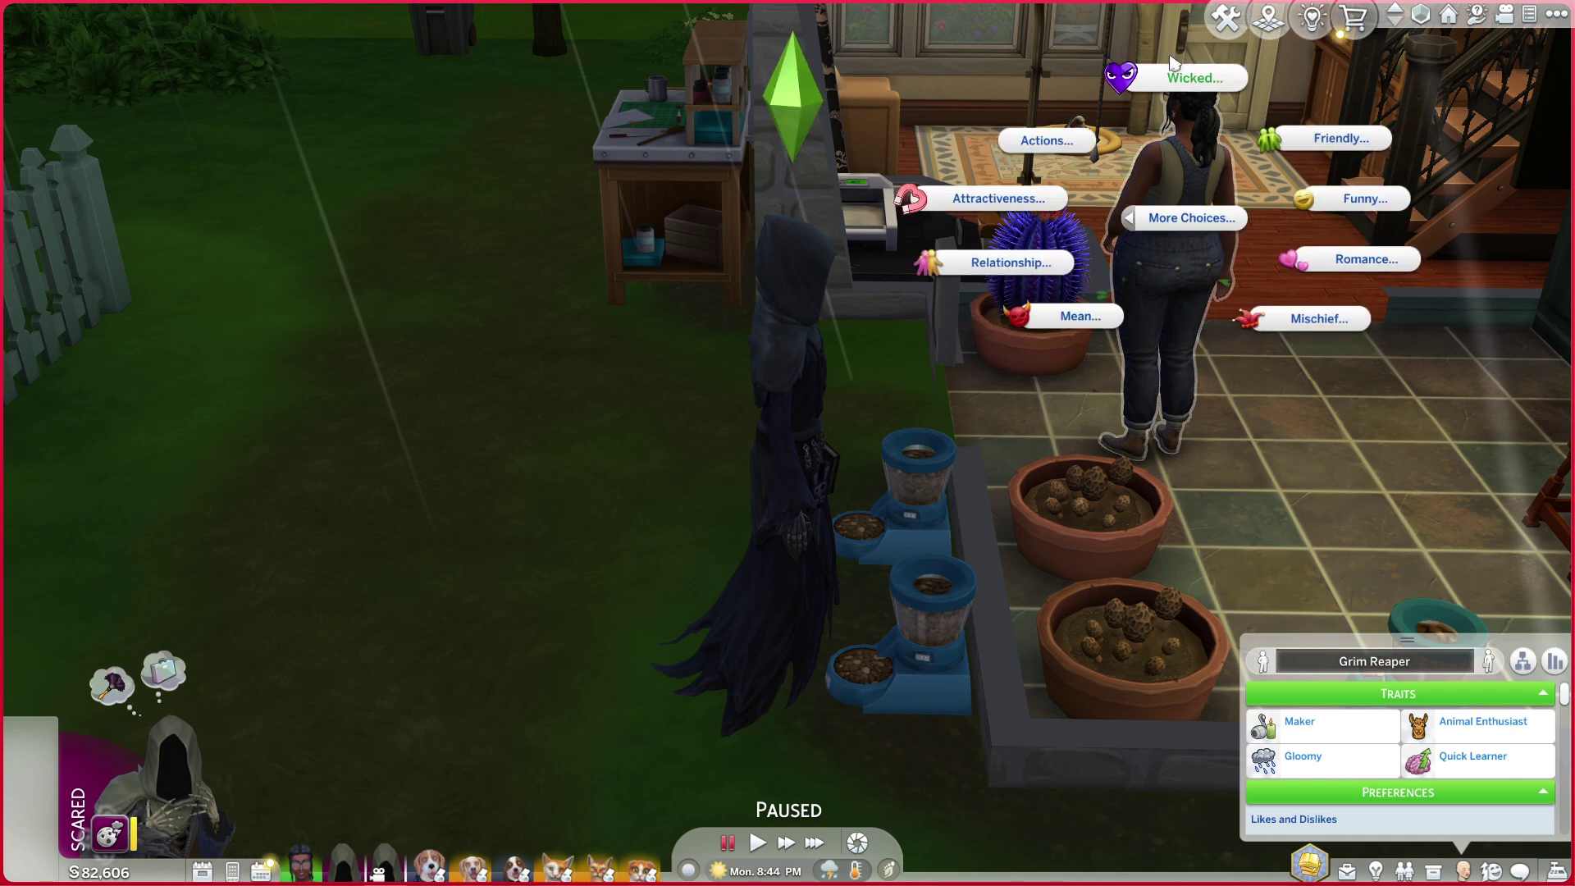